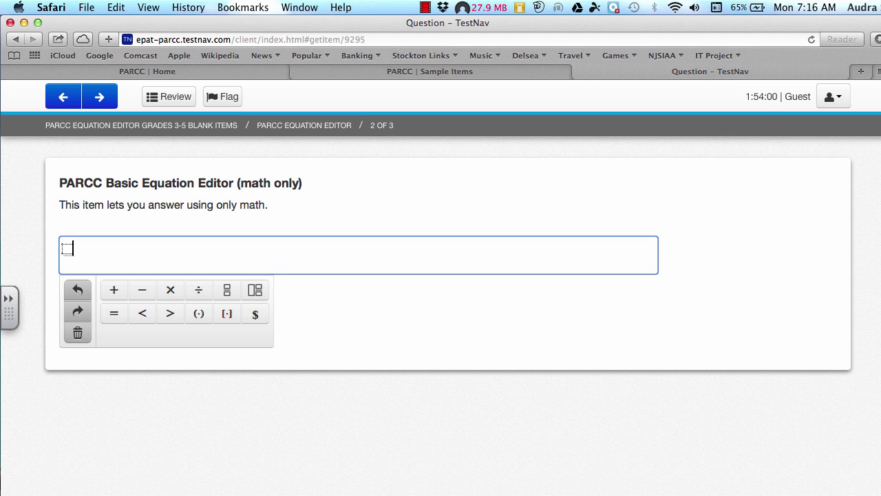
# Step: Enter the equation 3 + 2 = 5 in the empty answer box and delete it again
pyautogui.write('3 + 2 = 5')
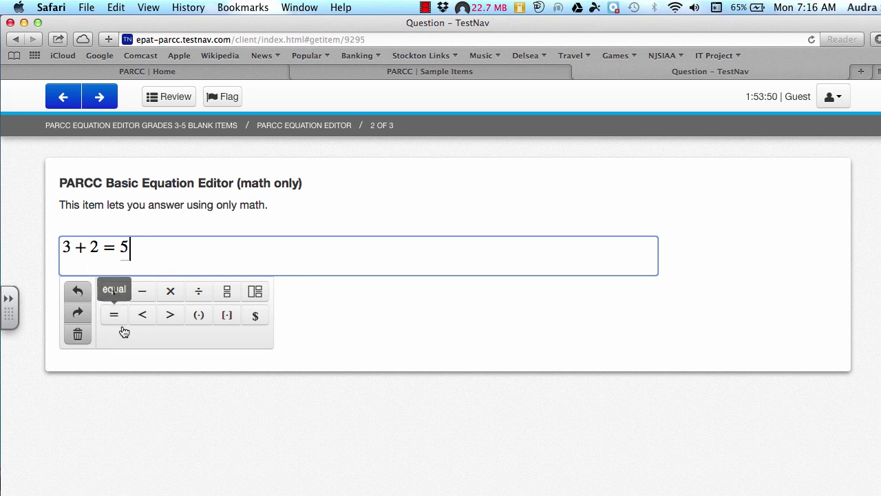
pyautogui.press('BackSpace')
pyautogui.press('BackSpace')
pyautogui.press('BackSpace')
pyautogui.press('BackSpace')
pyautogui.press('BackSpace')
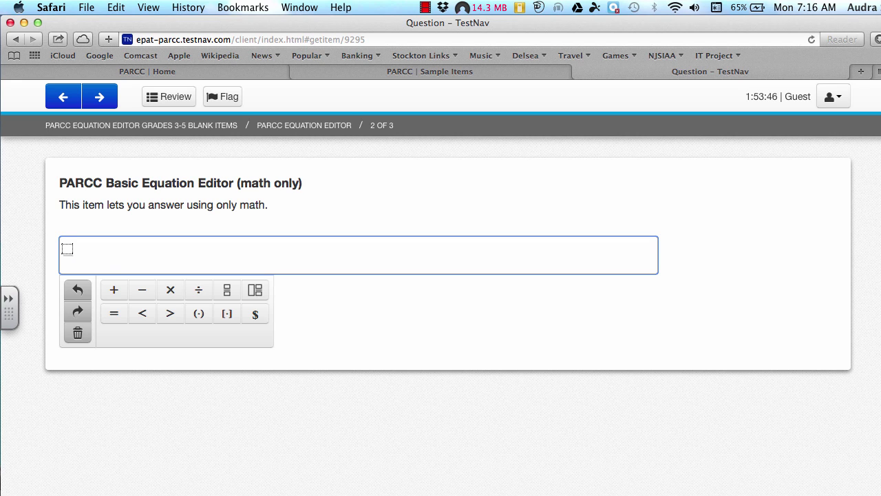
# Step: Enter the equation 3 + 2 = 5 in the answer box, inserting the plus and equal signs from the math symbols
pyautogui.write('3')
pyautogui.click(114, 289)
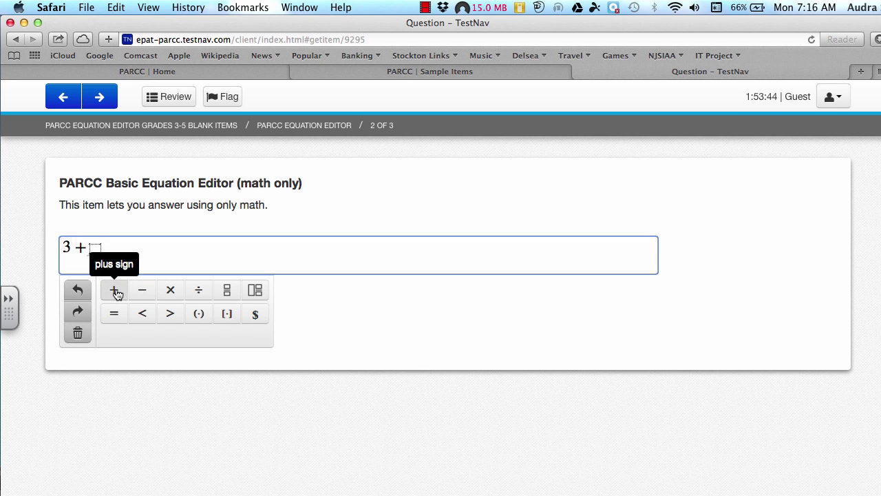
pyautogui.write('2')
pyautogui.click(115, 319)
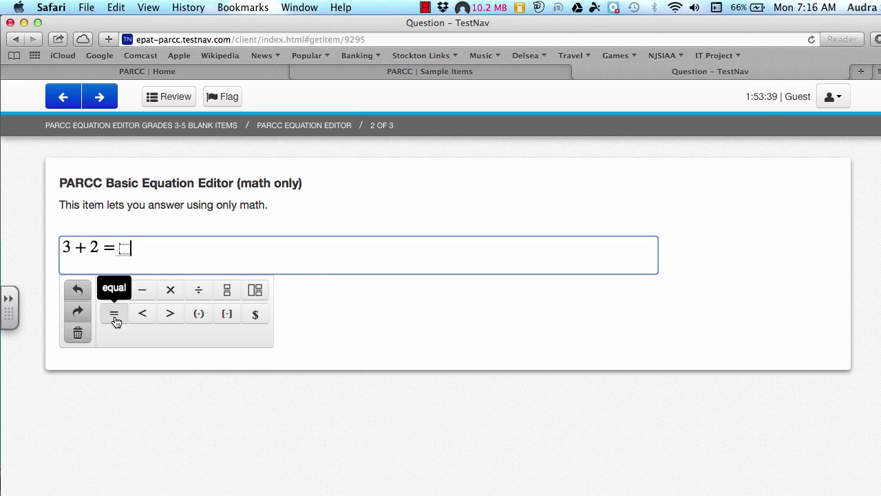
pyautogui.write('5')
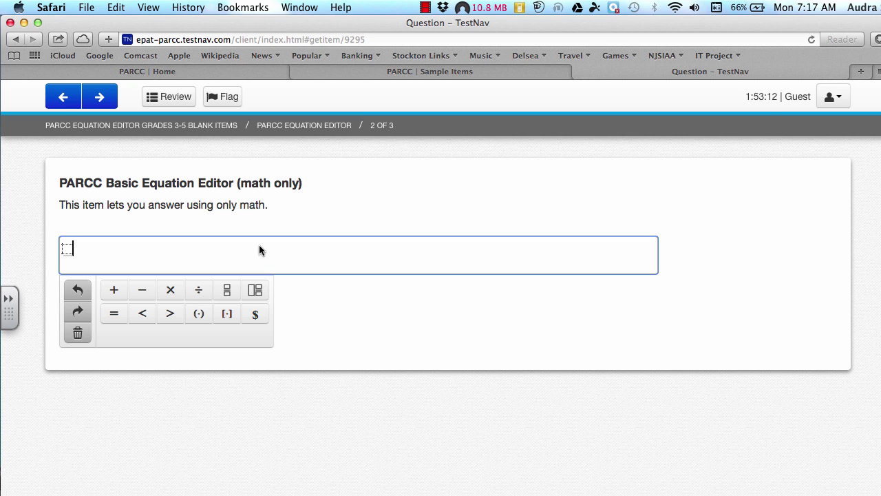
# Step: Enter the mixed number 5 1/8 in the empty answer box
pyautogui.click(255, 294)
pyautogui.write('5 ')
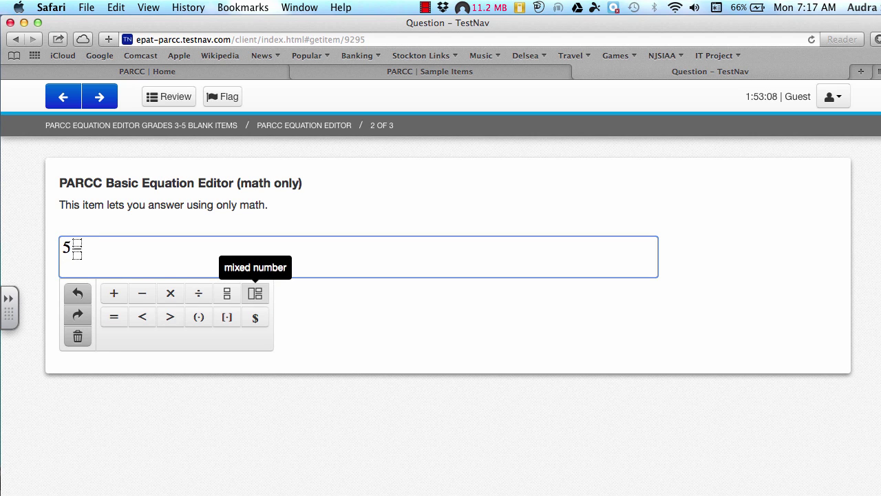
pyautogui.write('1')
pyautogui.press('Down')
pyautogui.write('8')
pyautogui.press('Right')
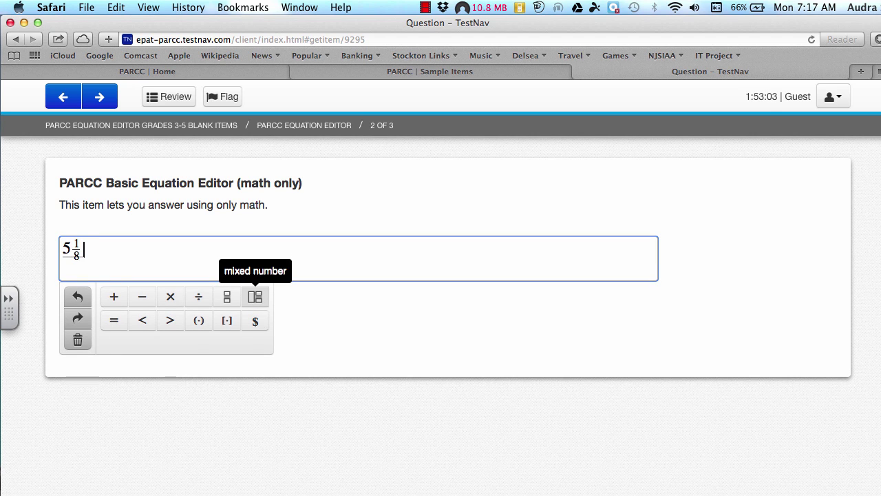
# Step: Add a plus sign and the fraction 6/5 after the mixed number
pyautogui.write('+')
pyautogui.click(227, 297)
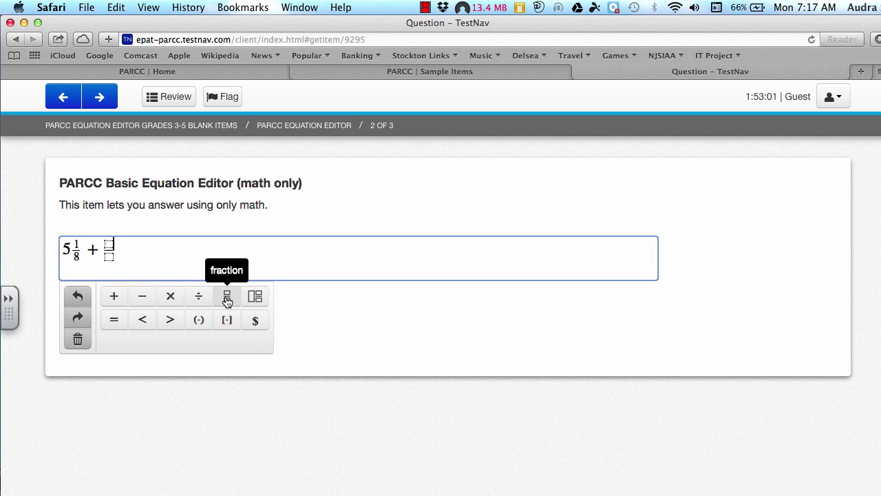
pyautogui.write('6/')
pyautogui.press('Down')
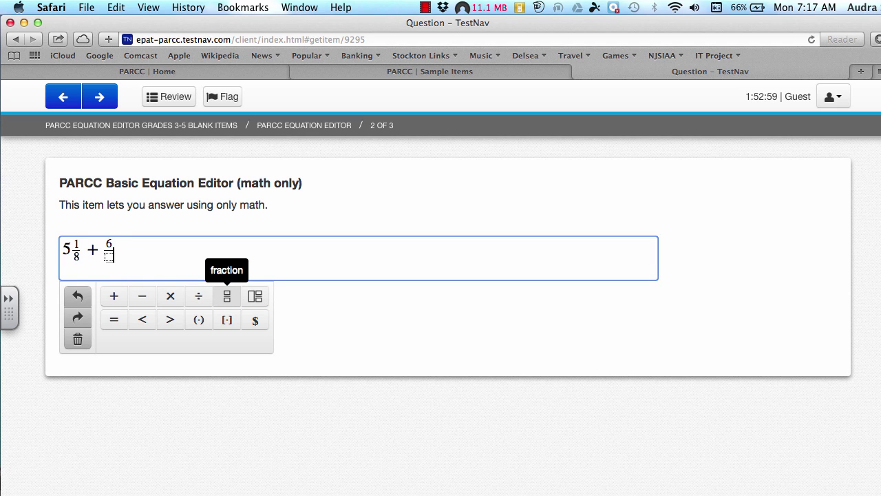
pyautogui.write('5')
pyautogui.press('Right')
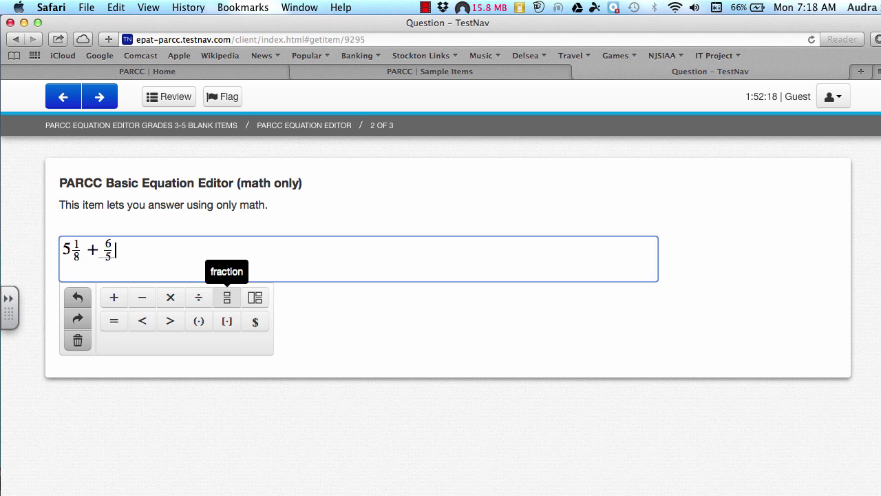
# Step: Delete the fraction, plus sign and mixed number one by one until the answer box is empty
pyautogui.press('BackSpace')
pyautogui.press('BackSpace')
pyautogui.press('BackSpace')
pyautogui.press('BackSpace')
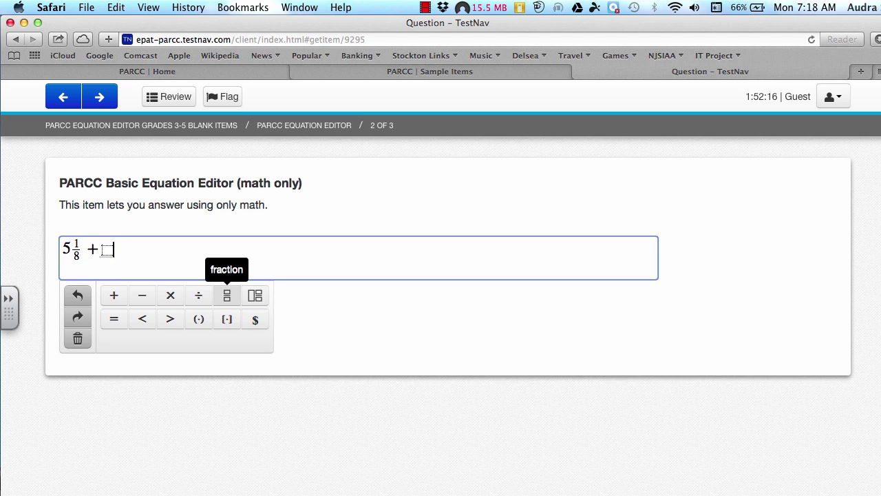
pyautogui.press('BackSpace')
pyautogui.press('BackSpace')
pyautogui.press('BackSpace')
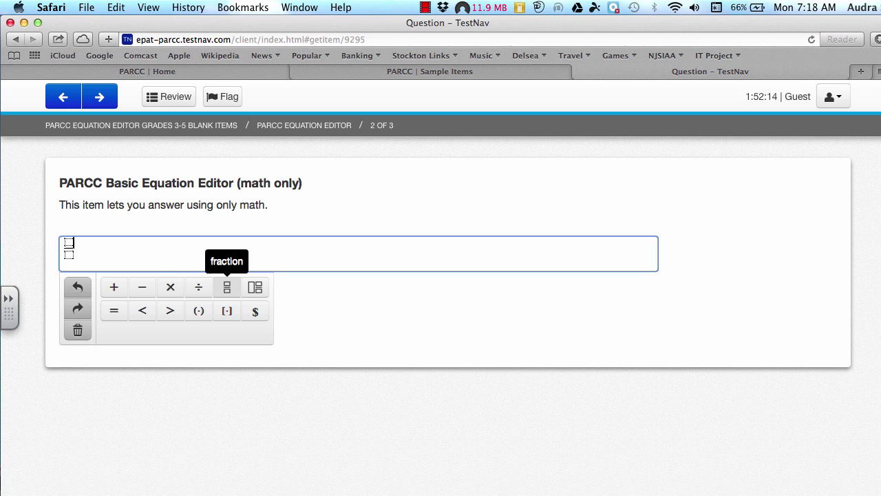
pyautogui.press('BackSpace')
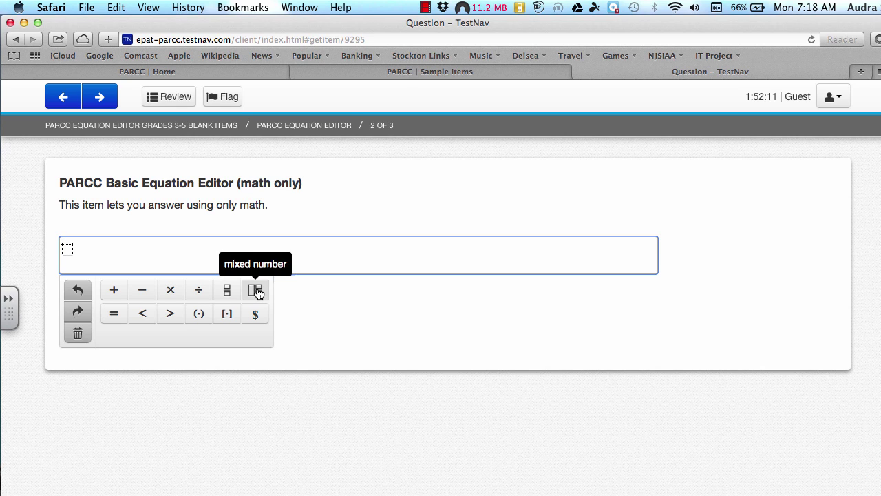
# Step: Insert a mixed number template and fill it with whole number 5, numerator 1 and denominator 8
pyautogui.click(254, 287)
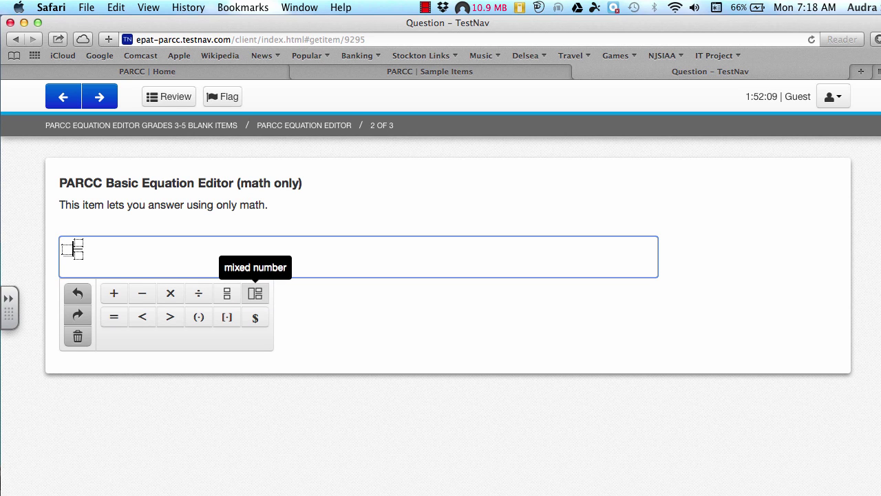
pyautogui.write('518')
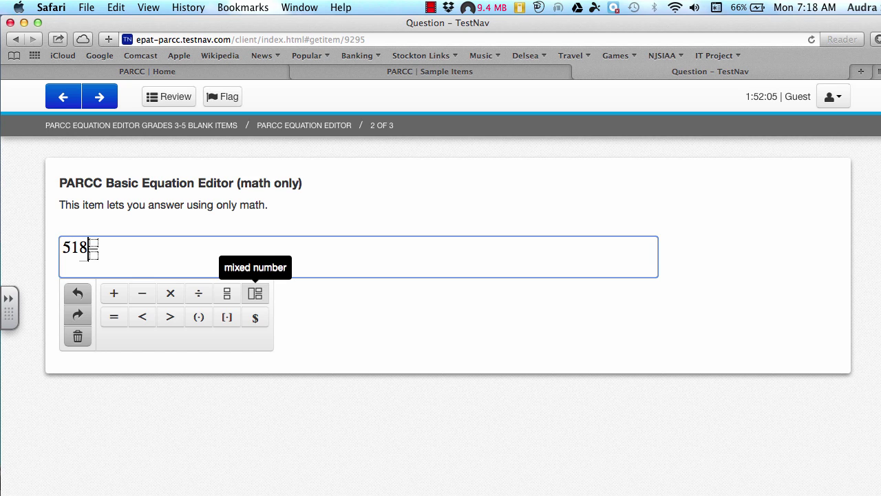
pyautogui.press('BackSpace')
pyautogui.press('BackSpace')
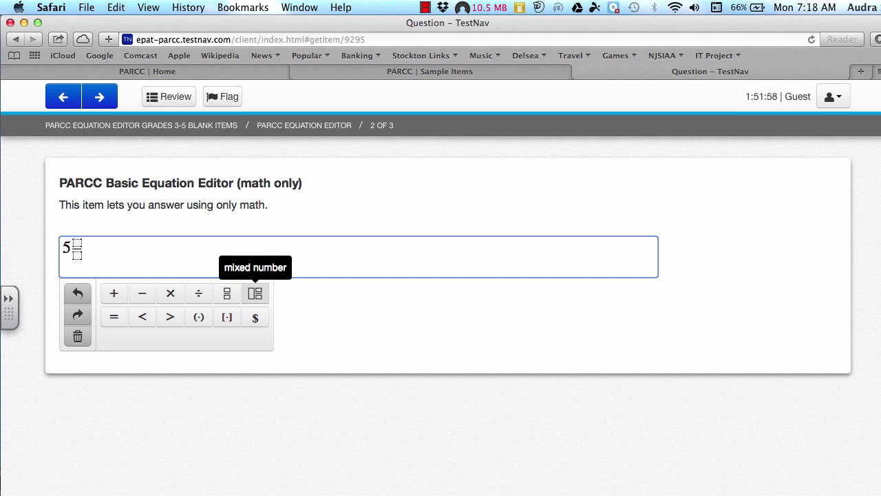
pyautogui.write('18/')
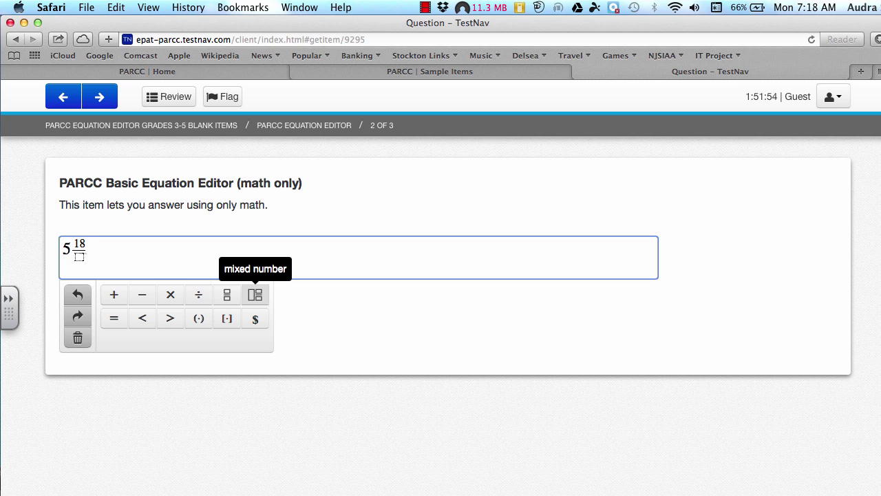
pyautogui.press('BackSpace')
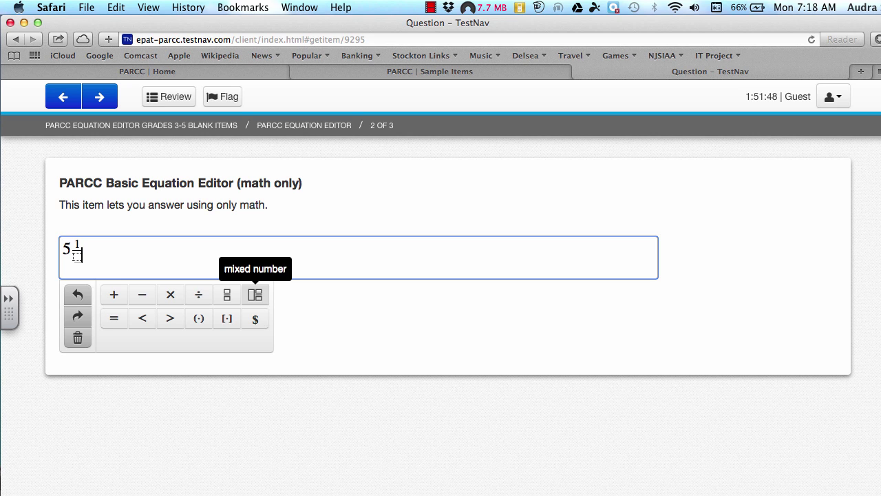
pyautogui.write('8')
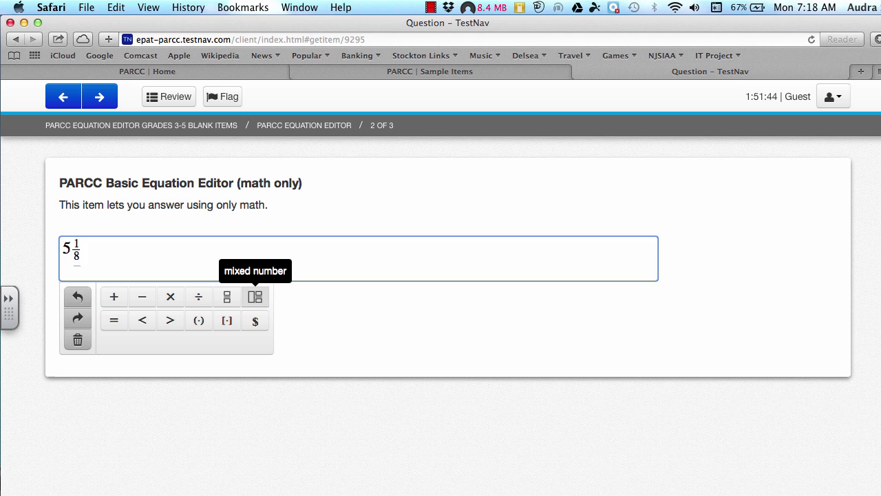
# Step: Continue the expression after the mixed number with a plus sign, the fraction 6/5 and an equal sign
pyautogui.press('Right')
pyautogui.write('+')
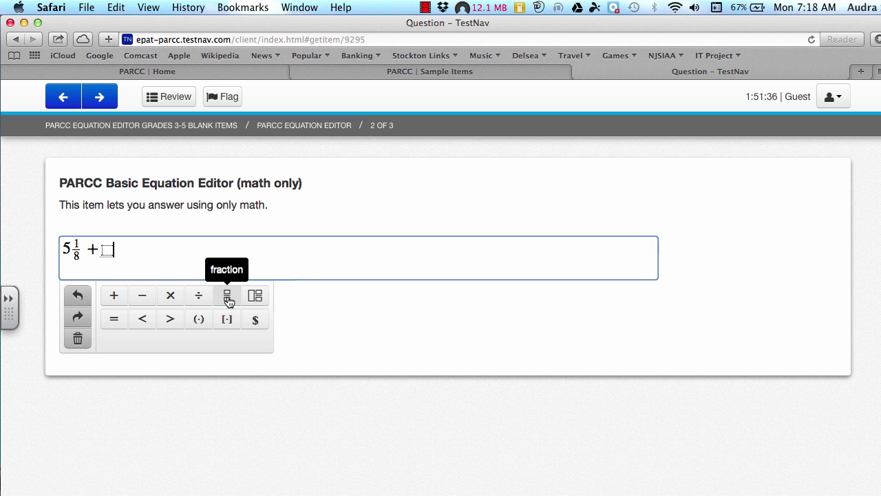
pyautogui.click(228, 299)
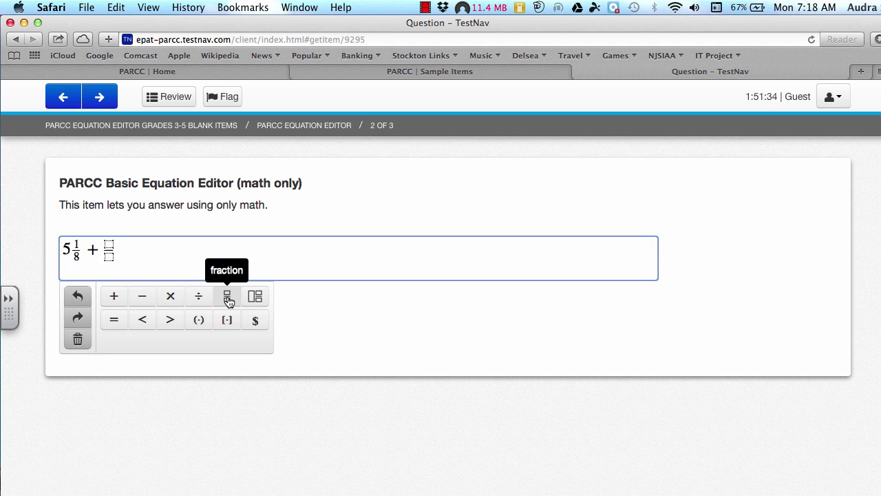
pyautogui.write('65')
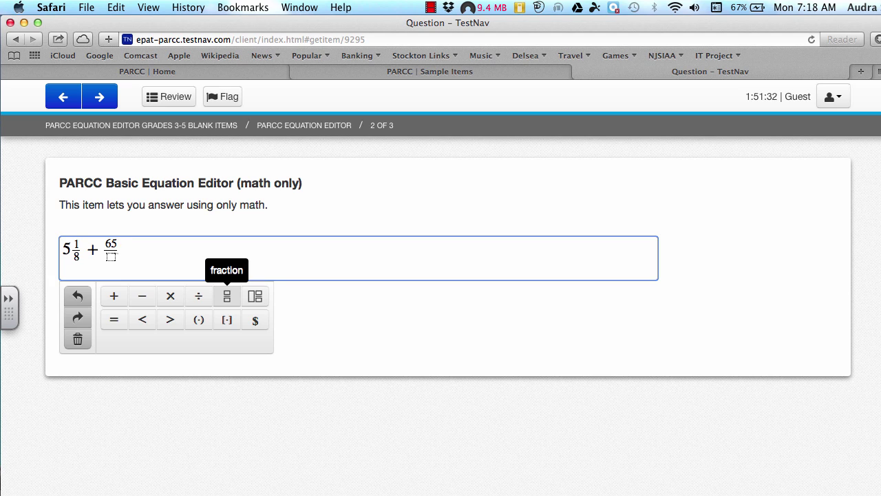
pyautogui.press('BackSpace')
pyautogui.press('Down')
pyautogui.write('5')
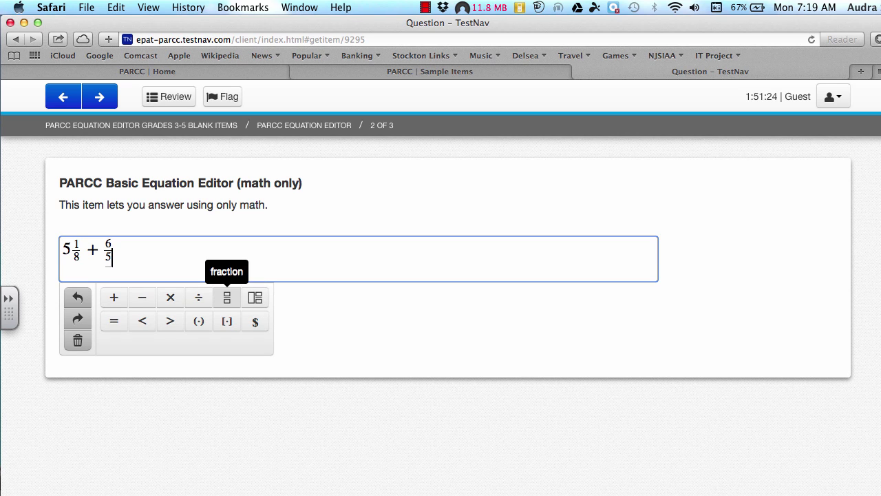
pyautogui.press('Right')
pyautogui.write('=')
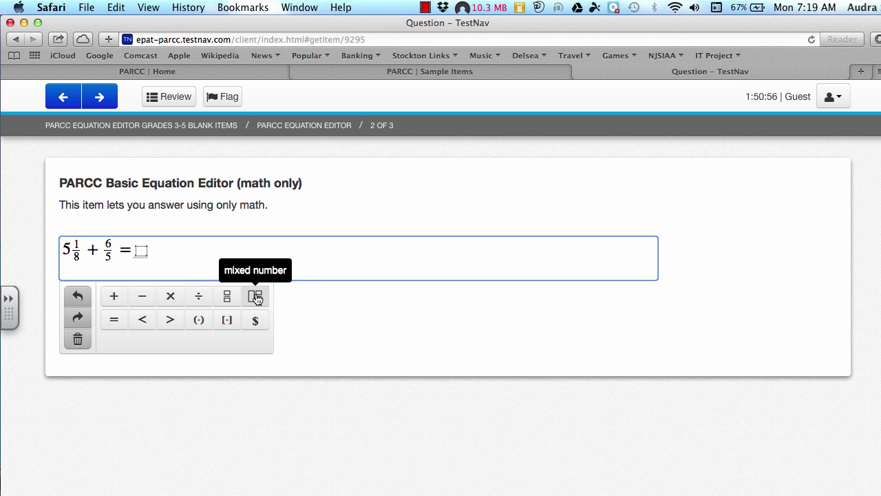
# Step: Undo and redo the equal sign after the fraction, and delete and re-enter it
pyautogui.click(79, 296)
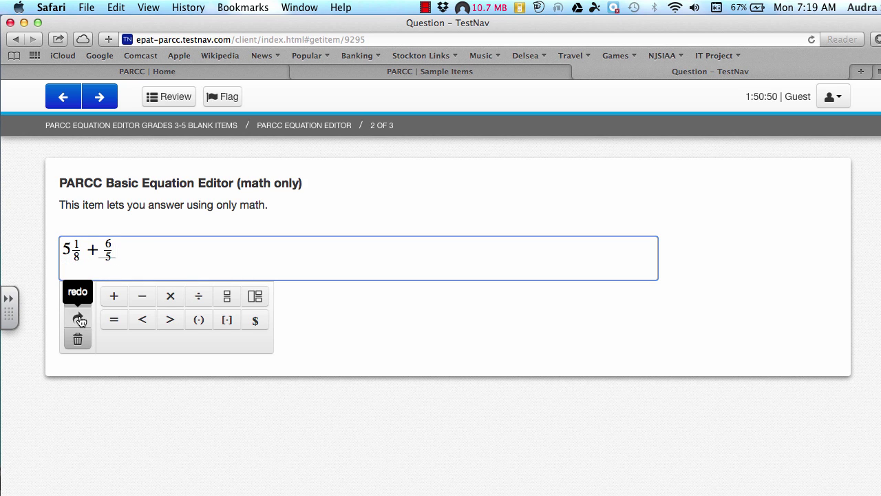
pyautogui.click(80, 321)
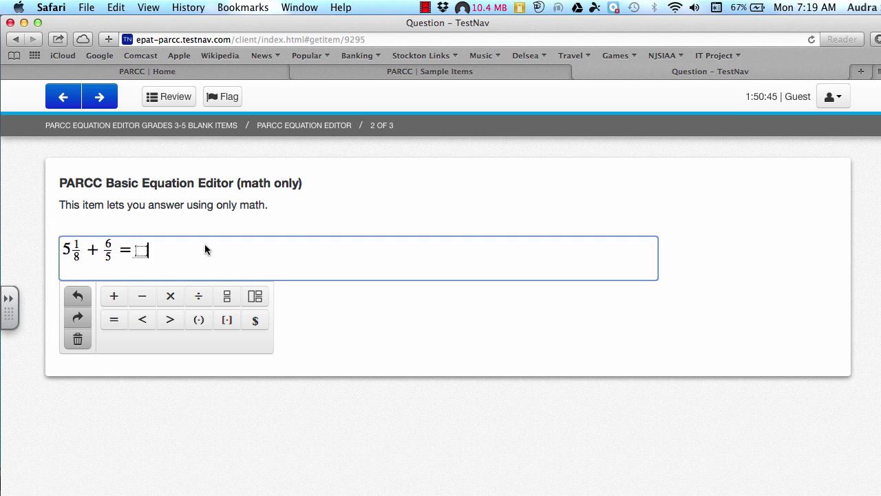
pyautogui.press('BackSpace')
pyautogui.press('BackSpace')
pyautogui.write('=')
# Step: Clear the whole answer box and enter the expression (3 + 4)
pyautogui.click(76, 339)
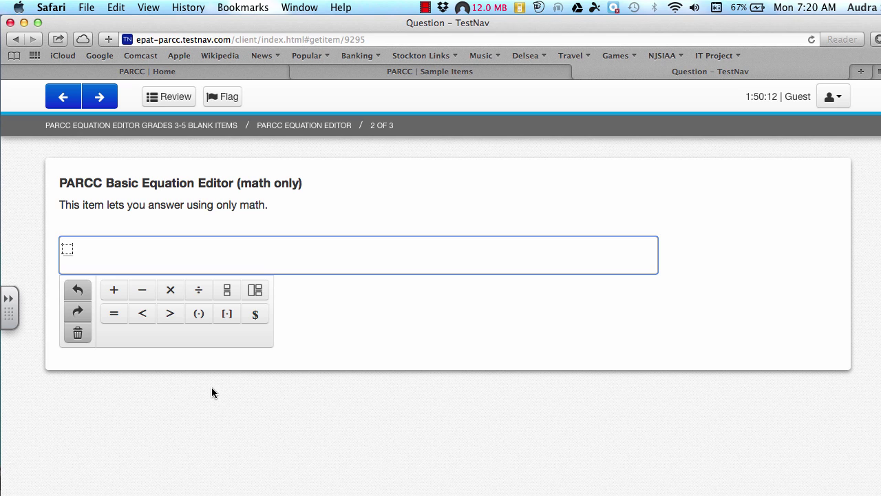
pyautogui.write('(3 +')
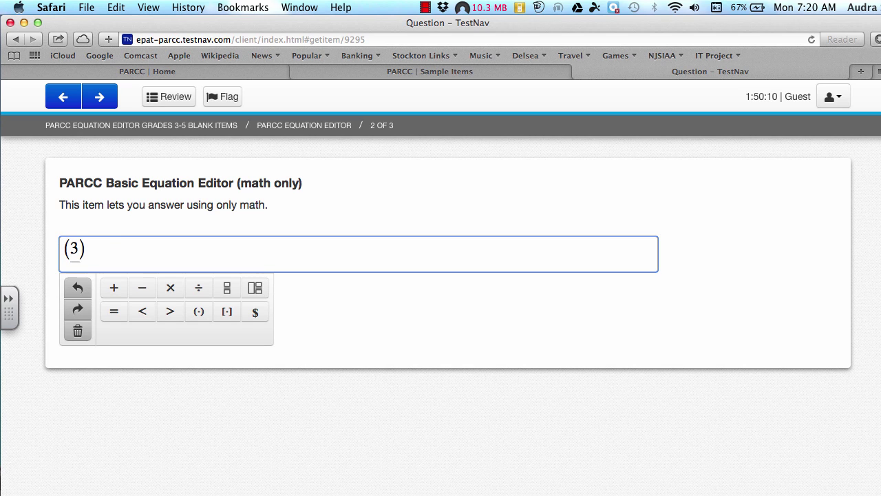
pyautogui.write('4)')
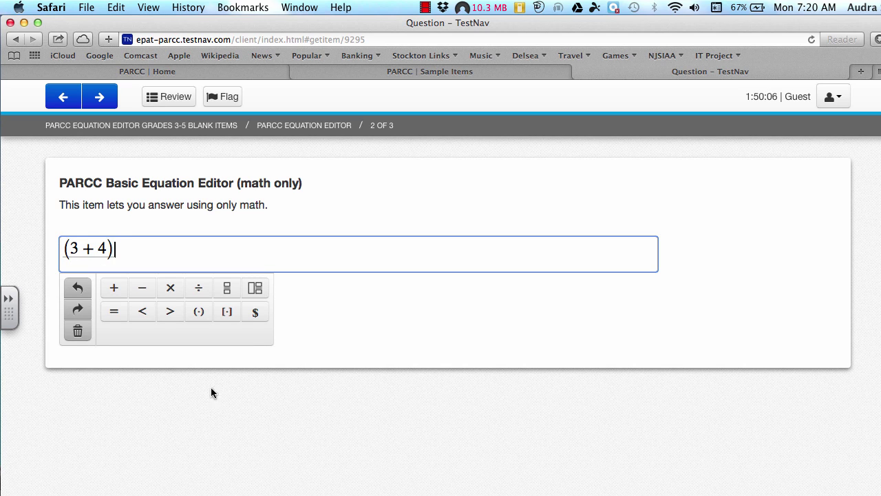
# Step: Replace the plus sign between 3 and 4 with a minus sign
pyautogui.moveTo(88, 248); pyautogui.dragTo(72, 249)
pyautogui.click(94, 249)
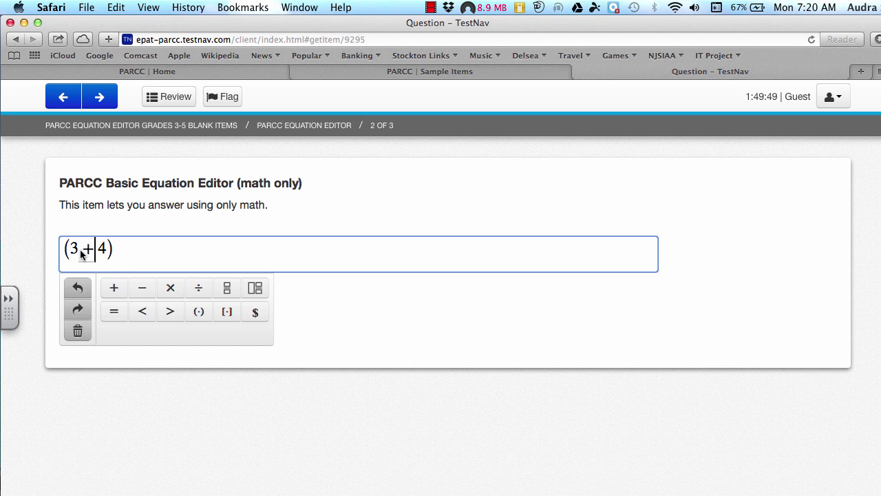
pyautogui.moveTo(81, 254)
pyautogui.mouseDown()
pyautogui.moveTo(72, 252)
pyautogui.moveTo(87, 252)
pyautogui.mouseUp()
pyautogui.write('-')
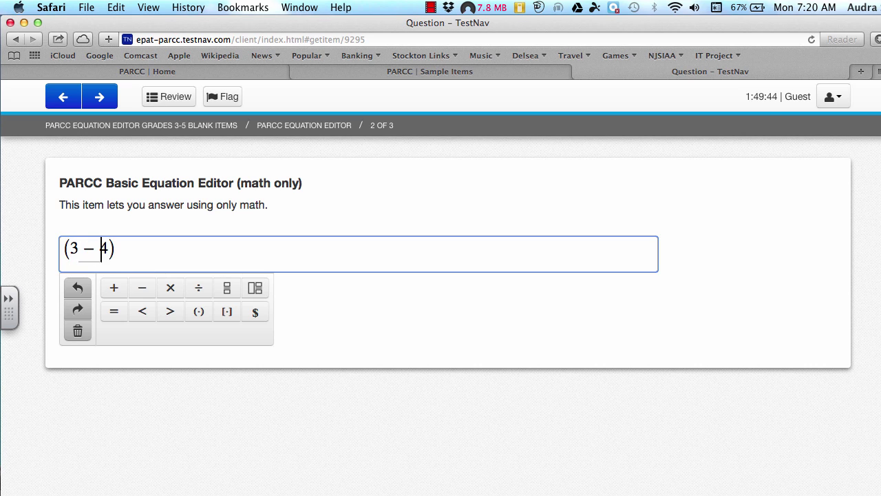
# Step: Replace the minus sign inside the parentheses with a multiplication sign
pyautogui.keyDown('shift'); pyautogui.click(75, 250); pyautogui.keyUp('shift')
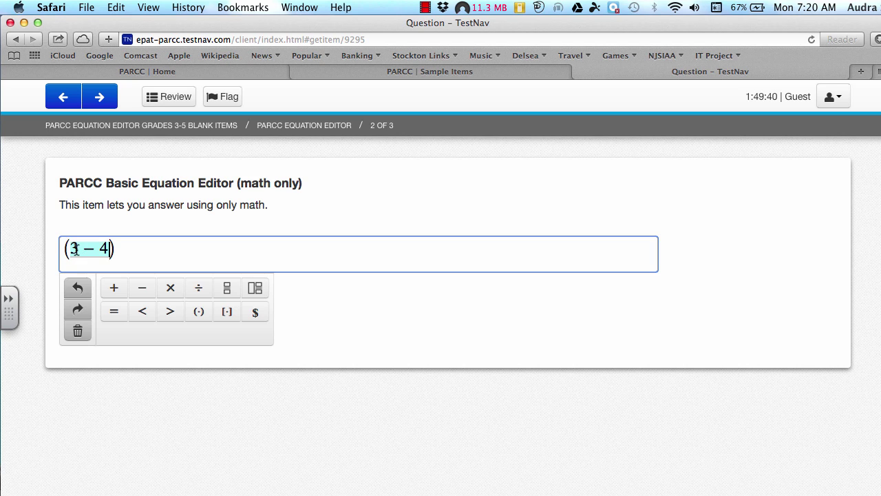
pyautogui.moveTo(79, 250); pyautogui.dragTo(85, 250)
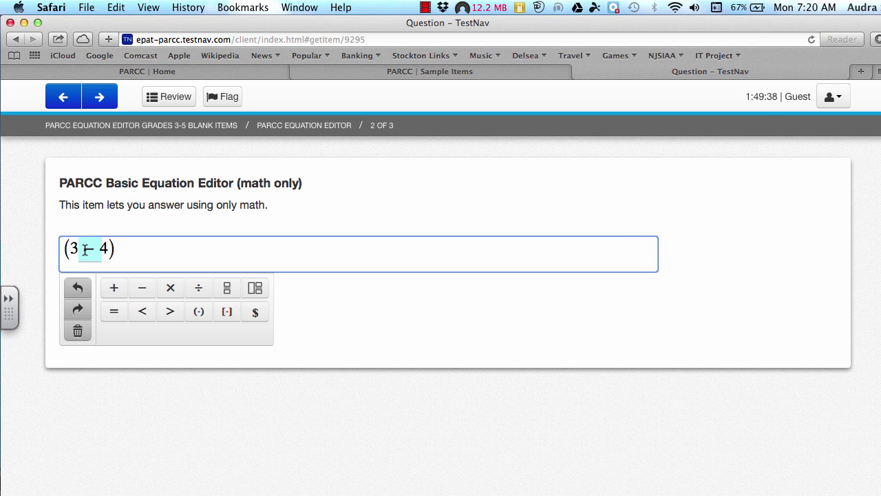
pyautogui.write('*')
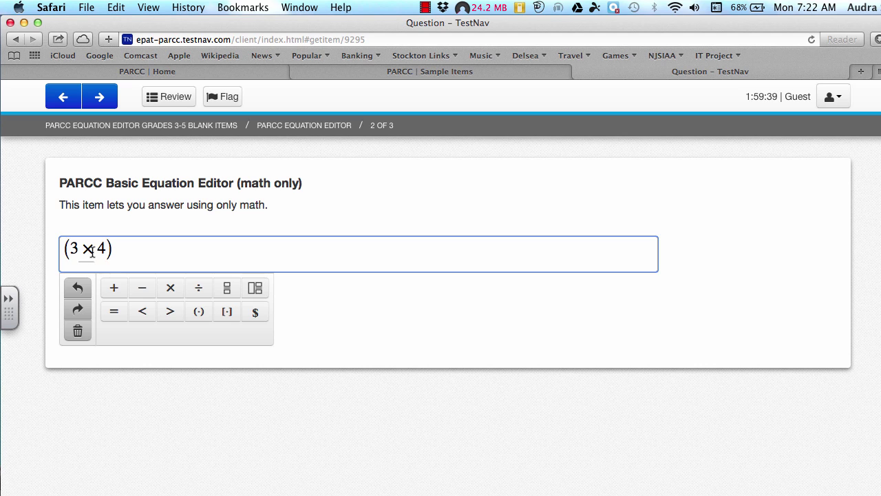
# Step: Replace the multiplication sign inside the parentheses with a division sign, and enter the division sign again over the selected one
pyautogui.moveTo(91, 252); pyautogui.dragTo(74, 249)
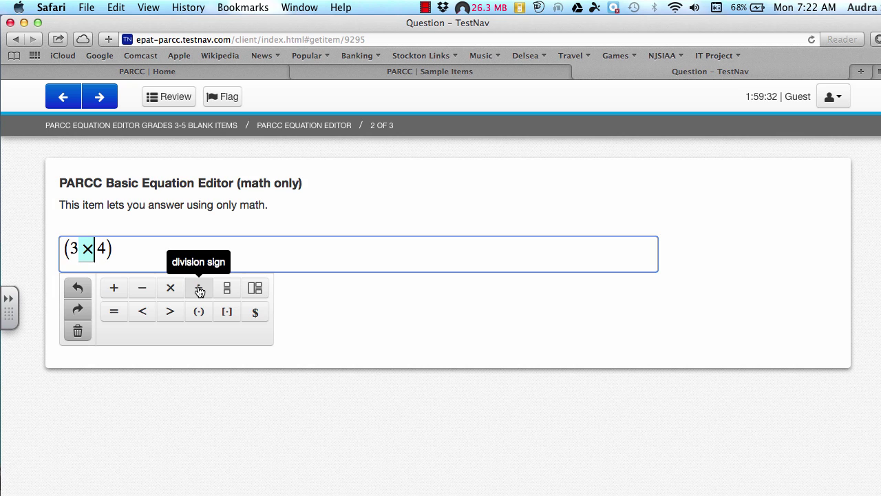
pyautogui.click(199, 289)
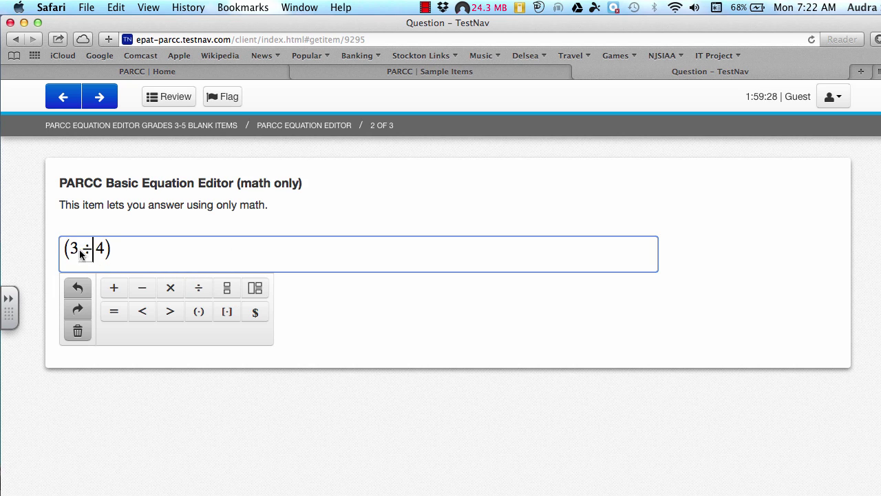
pyautogui.moveTo(87, 253)
pyautogui.mouseDown()
pyautogui.moveTo(72, 253)
pyautogui.moveTo(81, 254)
pyautogui.mouseUp()
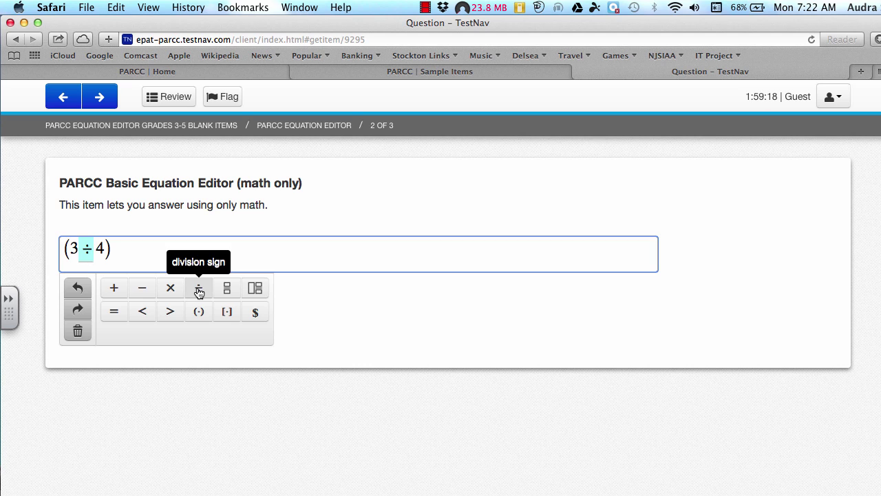
pyautogui.press('/')
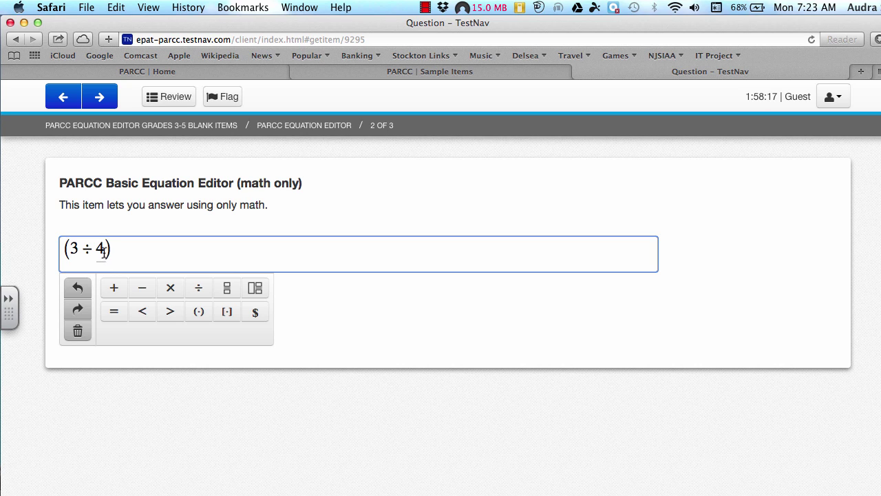
# Step: Delete the parenthesised expression and enter the equation 8 + 9 = 17
pyautogui.moveTo(107, 253); pyautogui.dragTo(73, 249)
pyautogui.click(104, 250)
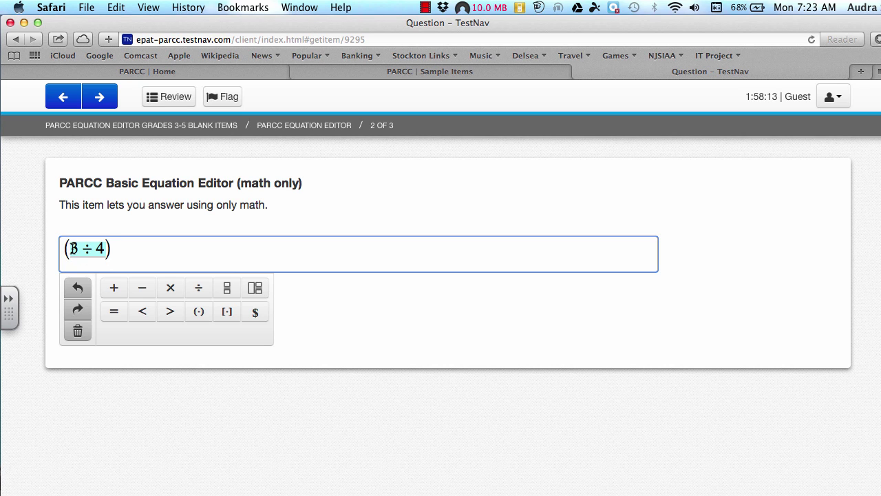
pyautogui.press('BackSpace')
pyautogui.press('BackSpace')
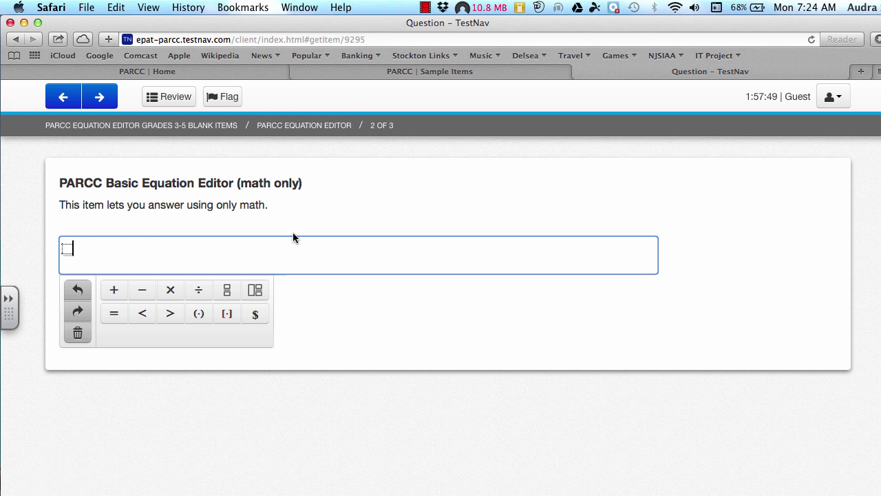
pyautogui.write('8')
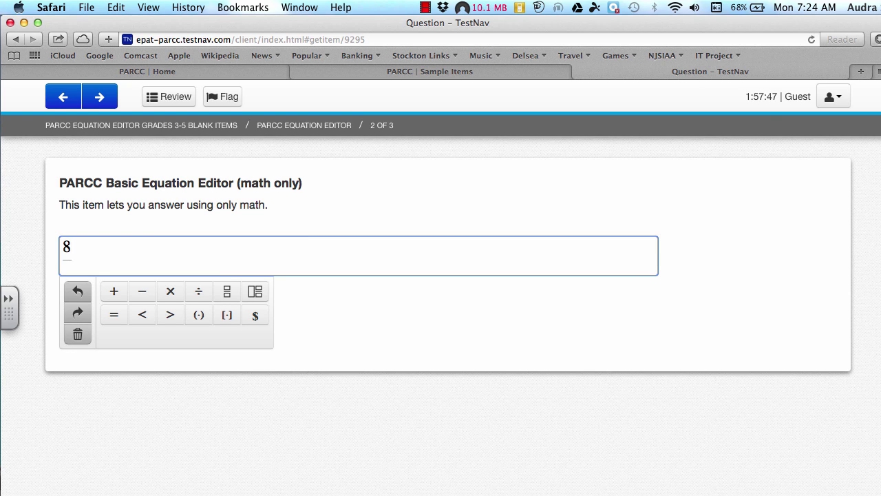
pyautogui.write('+9=17')
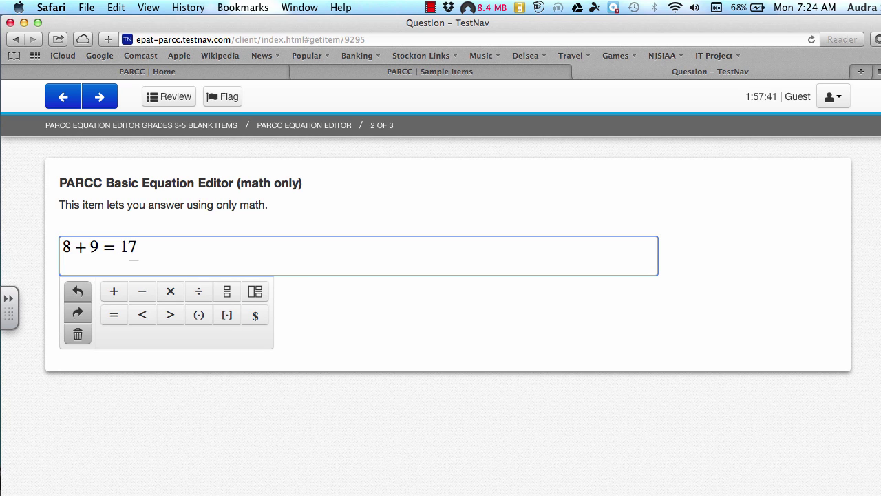
# Step: Insert a dollar sign directly before the 17 in the equation
pyautogui.press('Left')
pyautogui.press('Left')
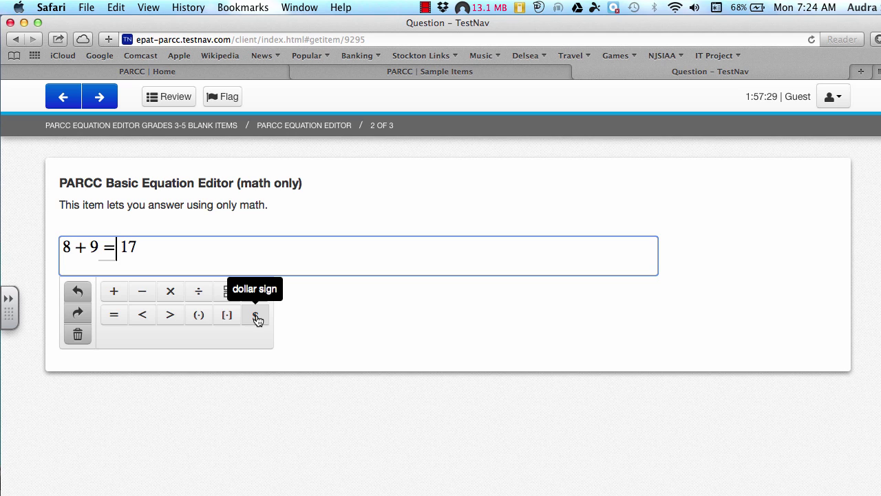
pyautogui.press('Right')
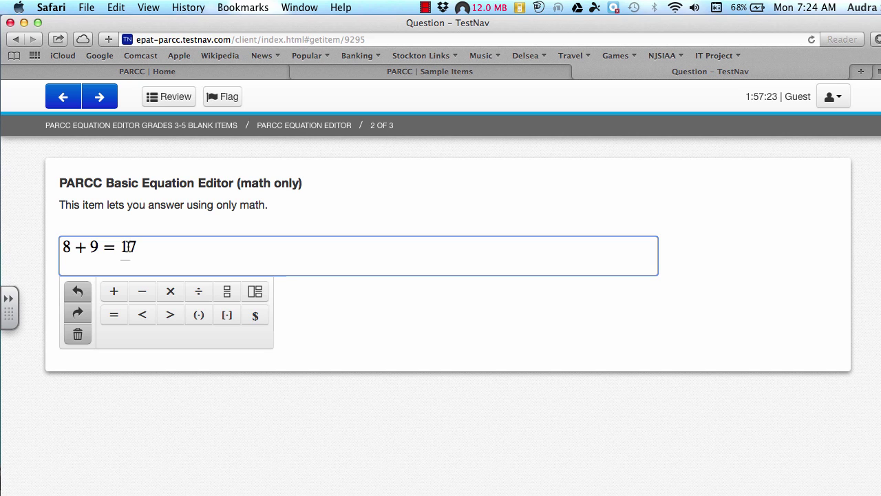
pyautogui.click(255, 316)
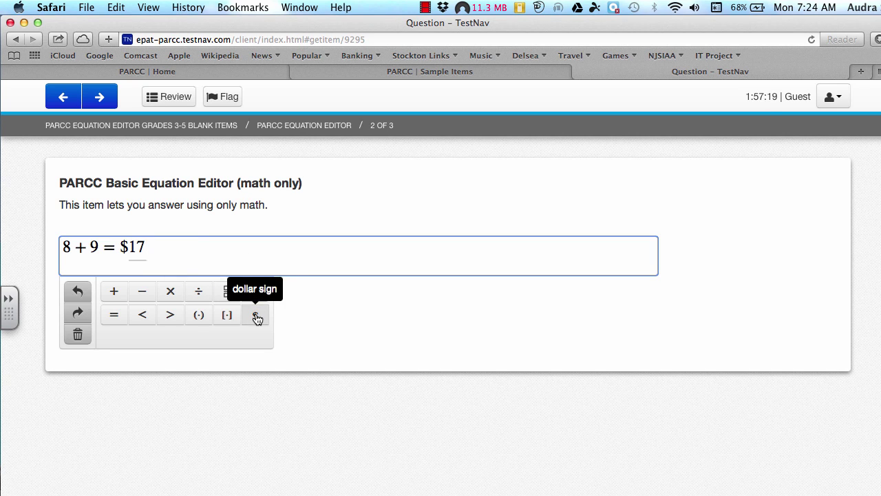
# Step: Delete $17 after the equal sign, enter 17 again and insert a dollar sign in front of it
pyautogui.press('BackSpace')
pyautogui.press('BackSpace')
pyautogui.press('BackSpace')
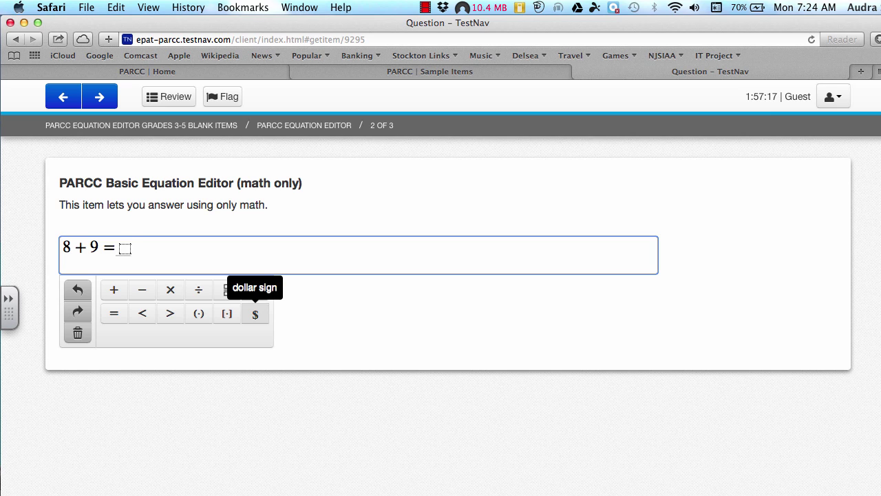
pyautogui.write('17')
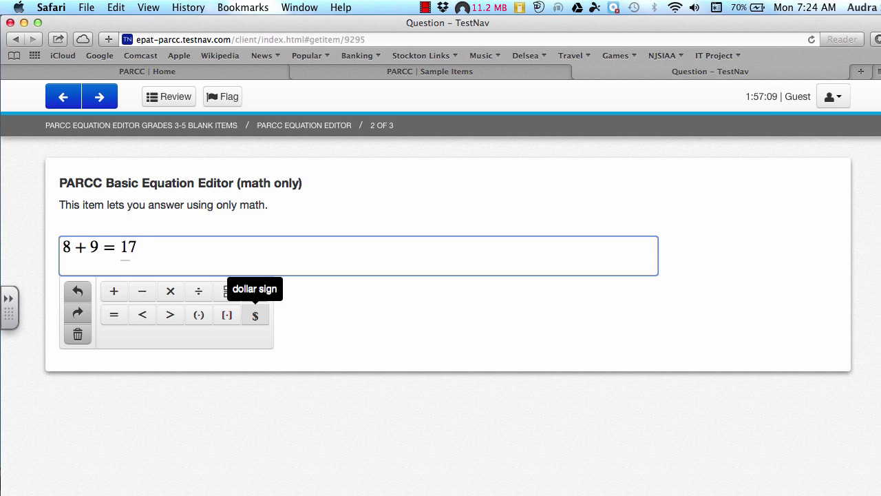
pyautogui.click(255, 315)
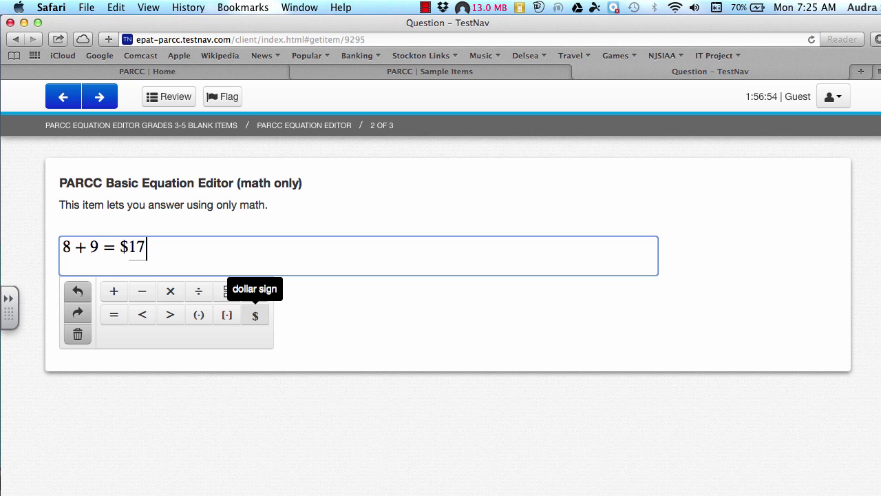
# Step: Delete the amount after the equal sign and enter $17 with the dollar sign first
pyautogui.press('BackSpace')
pyautogui.press('BackSpace')
pyautogui.press('BackSpace')
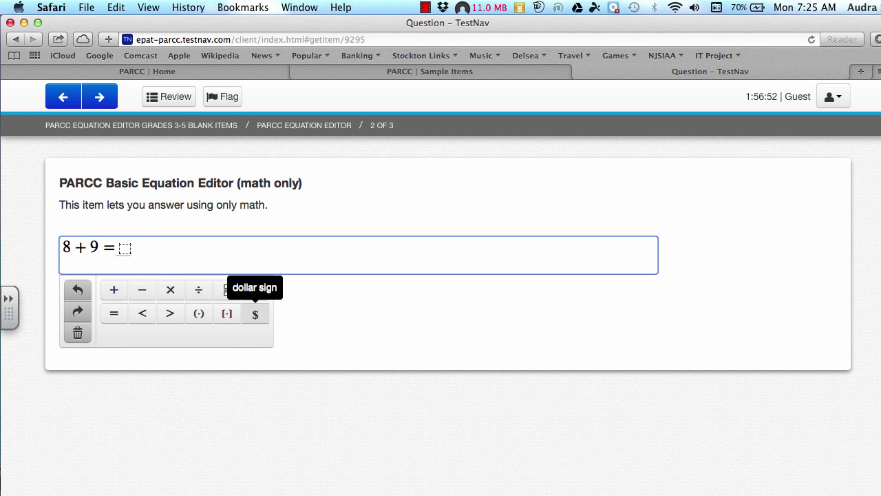
pyautogui.write('$17')
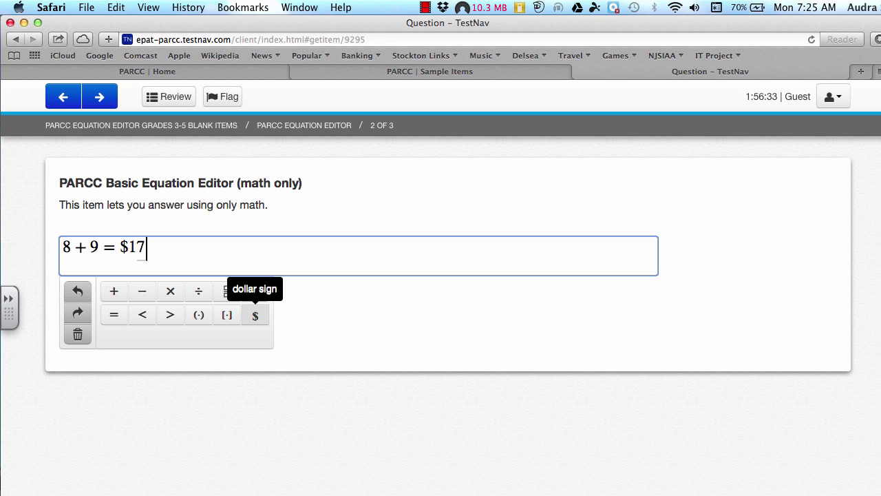
# Step: Go to the Open Response Equation Editor item and enter 3 + ? = 10, with ?=7 on the line below
pyautogui.click(106, 97)
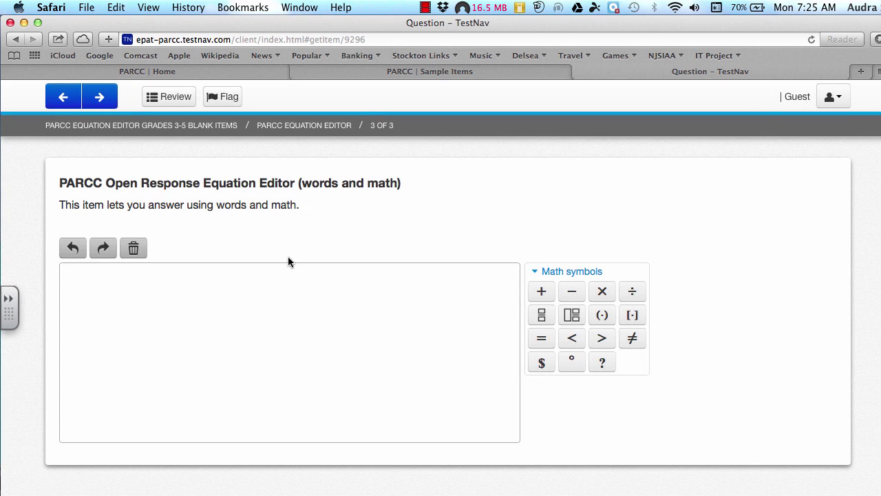
pyautogui.click(199, 287)
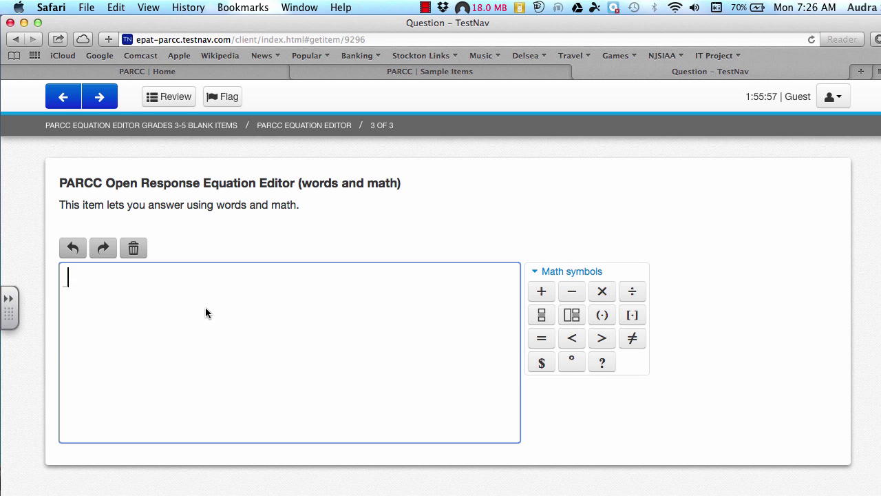
pyautogui.write('3+')
pyautogui.click(602, 363)
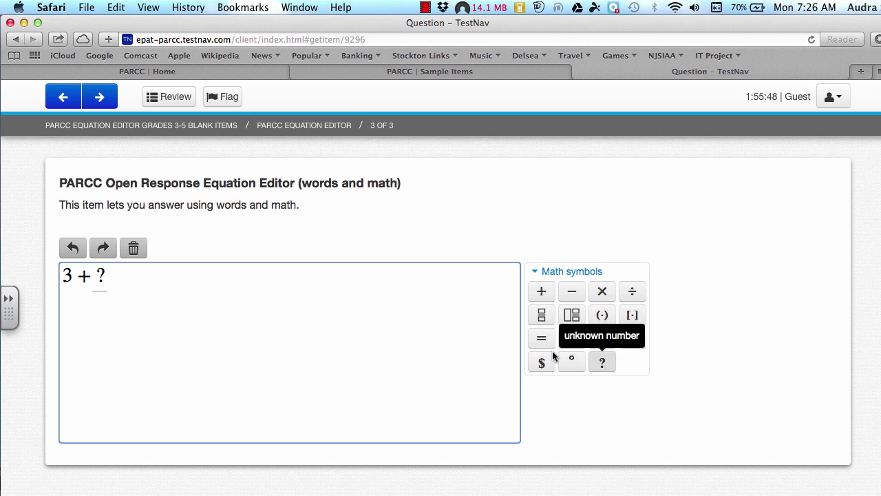
pyautogui.write('=10')
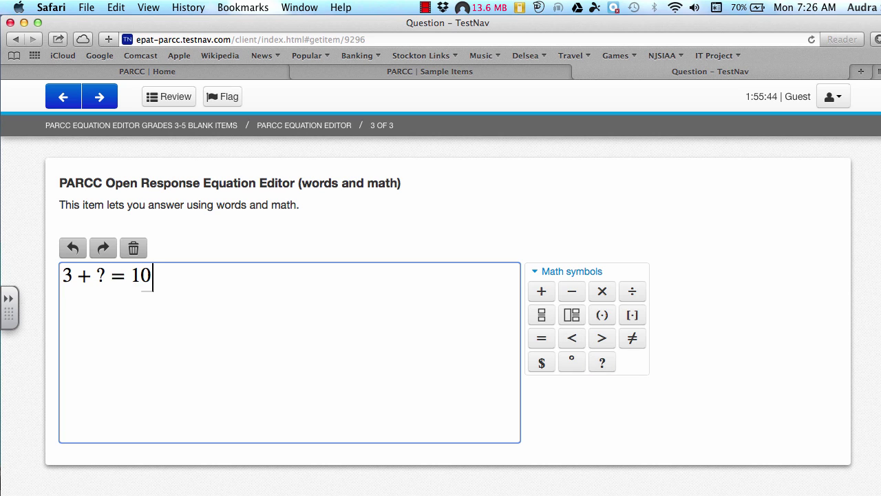
pyautogui.press('Return')
pyautogui.write('?=7')
# Step: Start a third line of the answer with the words "In order to calculate"
pyautogui.press('Return')
pyautogui.write('In ord')
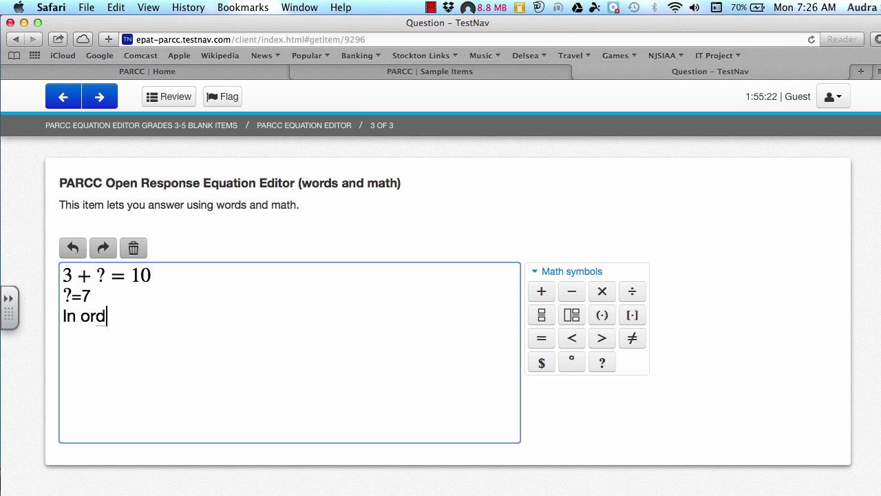
pyautogui.write('er to fin')
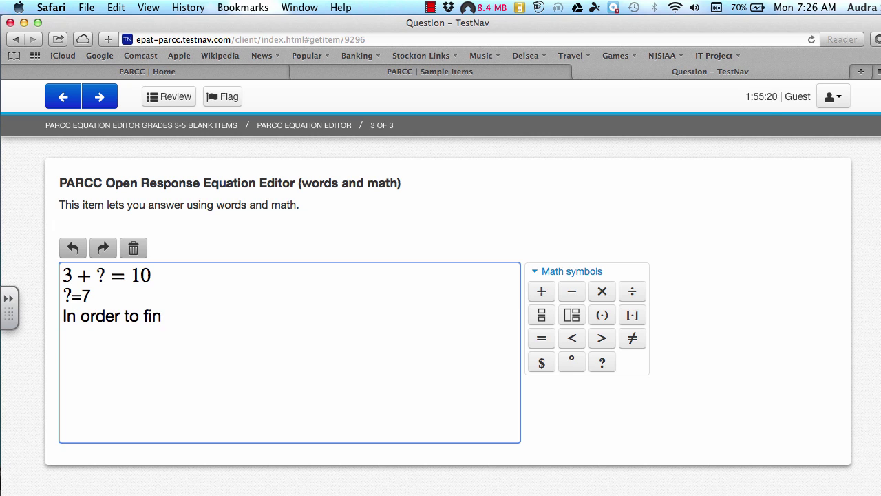
pyautogui.press('BackSpace')
pyautogui.press('BackSpace')
pyautogui.press('BackSpace')
pyautogui.write('calculate ')
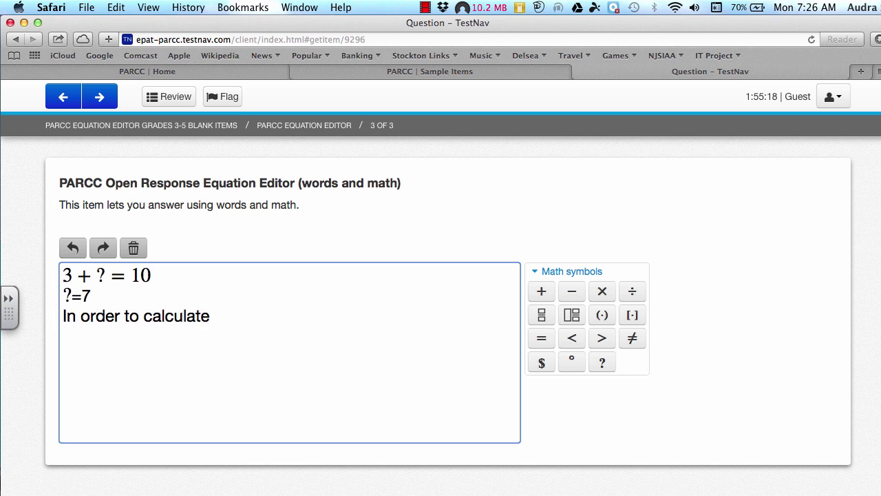
# Step: Continue the explanation on the third line with "my answer, I did...."
pyautogui.write('the')
pyautogui.press('BackSpace')
pyautogui.press('BackSpace')
pyautogui.press('BackSpace')
pyautogui.press('BackSpace')
pyautogui.write('my answer')
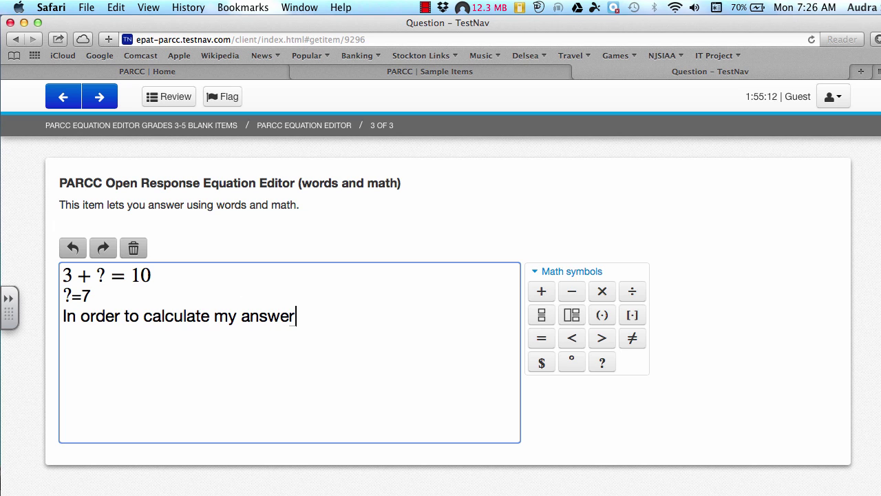
pyautogui.write(', I did....')
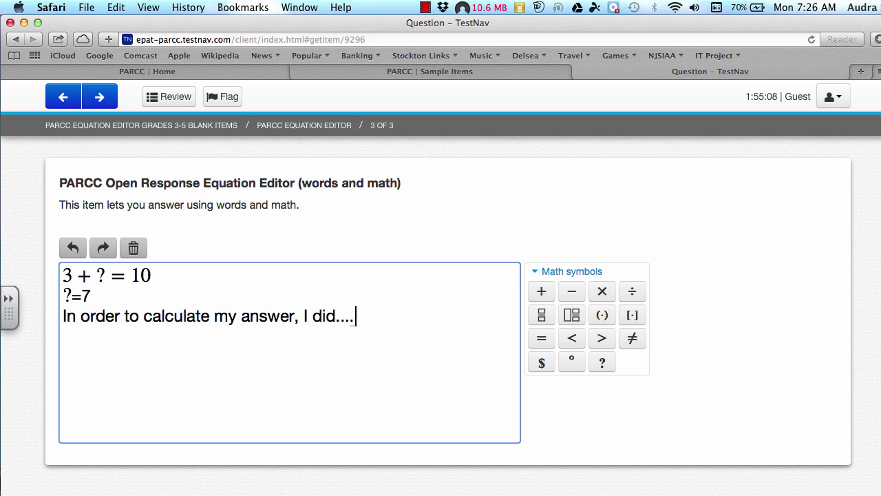
pyautogui.press('BackSpace')
# Step: Switch to the PARCC home page and open the Sample Items page under Test Preparation
pyautogui.click(240, 69)
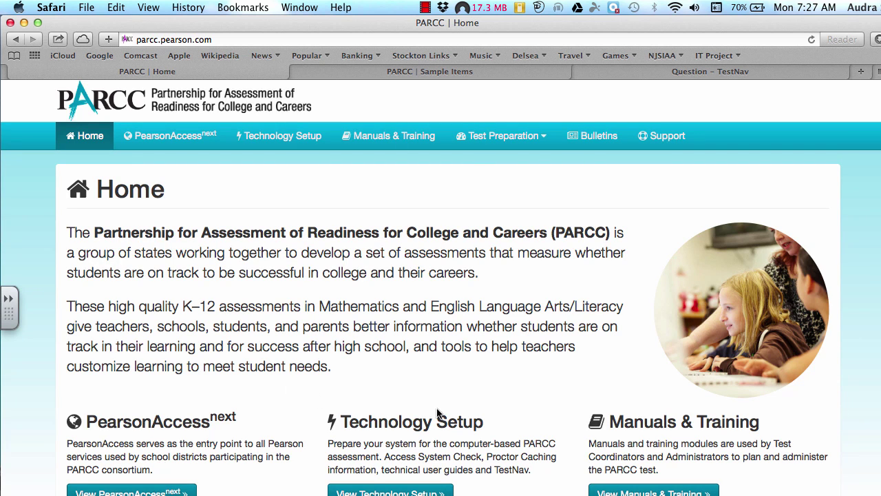
pyautogui.click(543, 140)
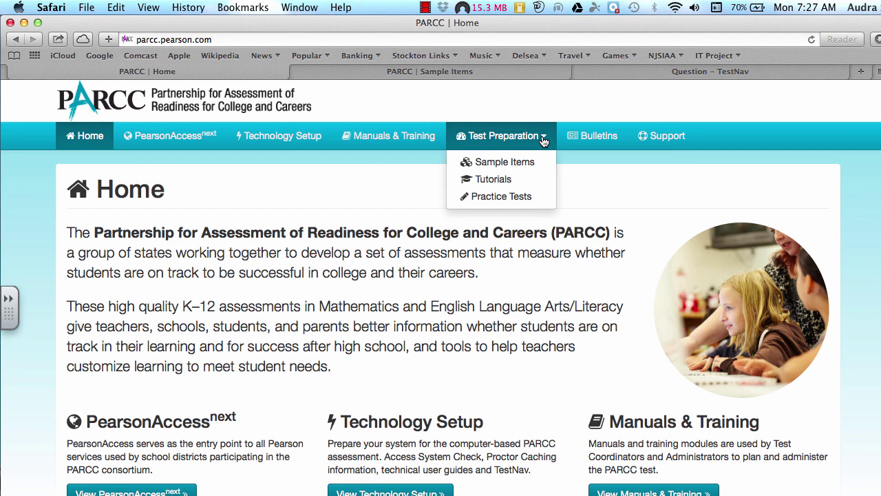
pyautogui.click(510, 166)
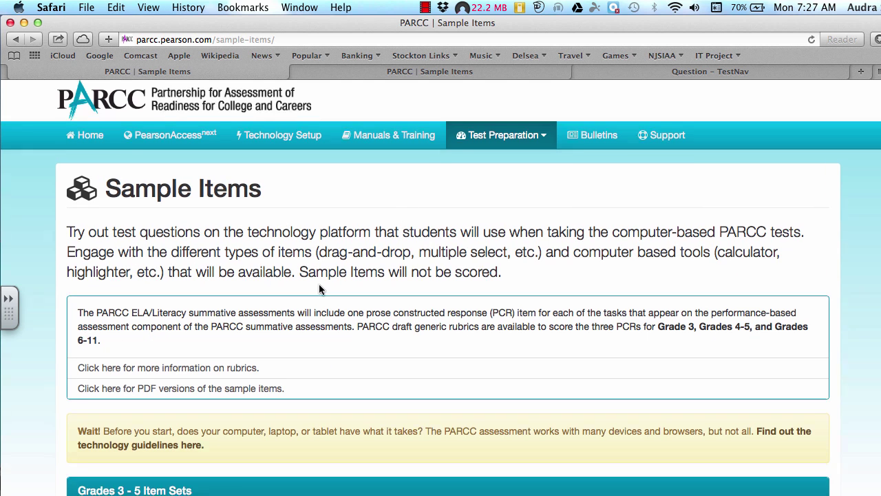
# Step: Start the PARCC Equation Editor Grades 3-5 Blank Items test and advance to question 3
pyautogui.scroll(-5, 318, 290)
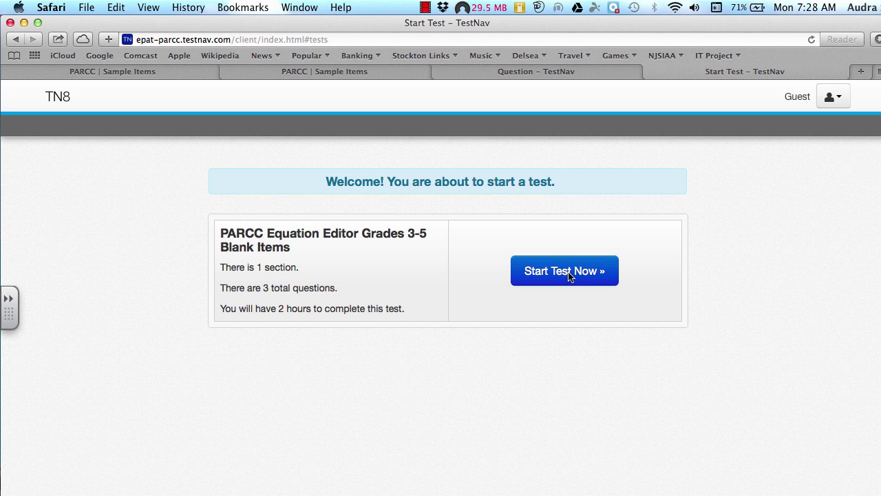
pyautogui.click(569, 275)
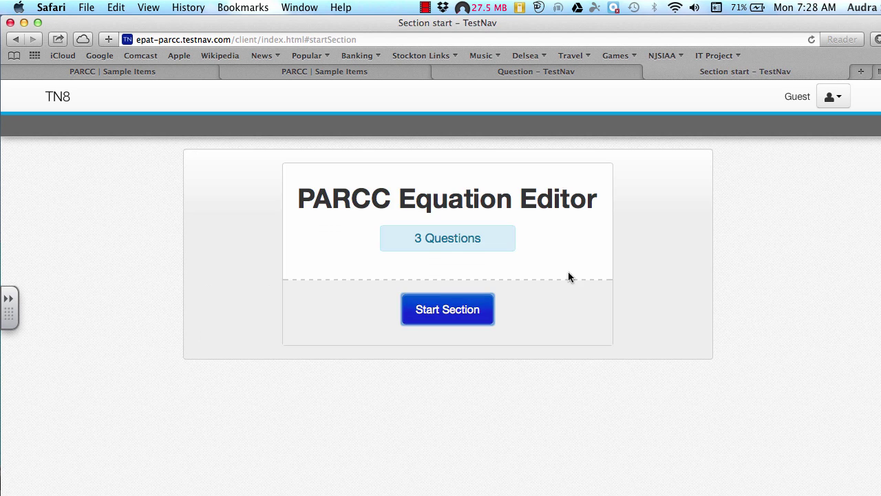
pyautogui.click(448, 311)
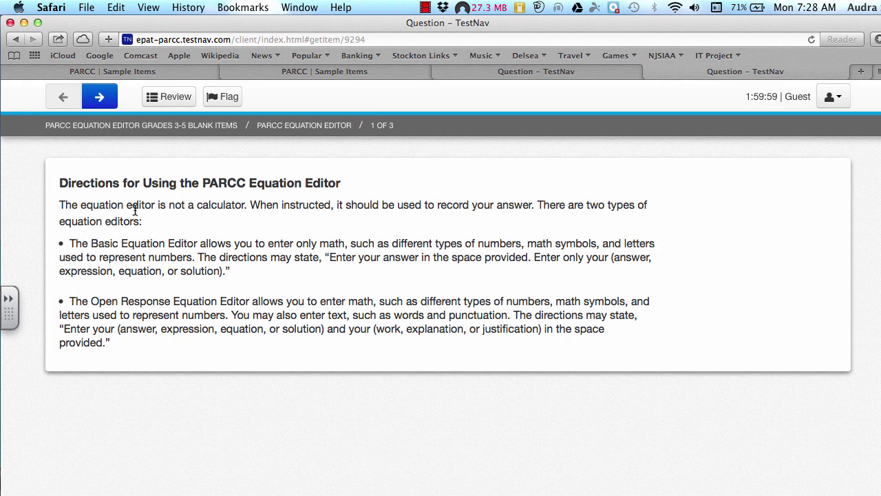
pyautogui.click(100, 99)
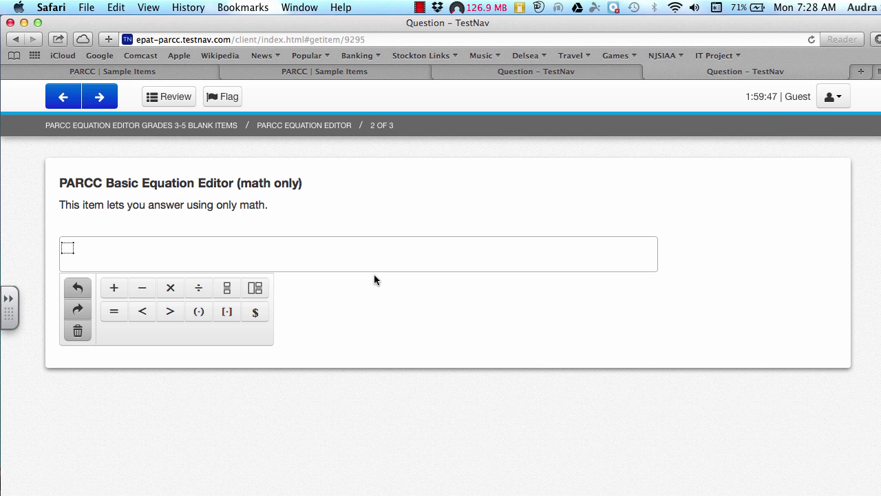
pyautogui.click(100, 102)
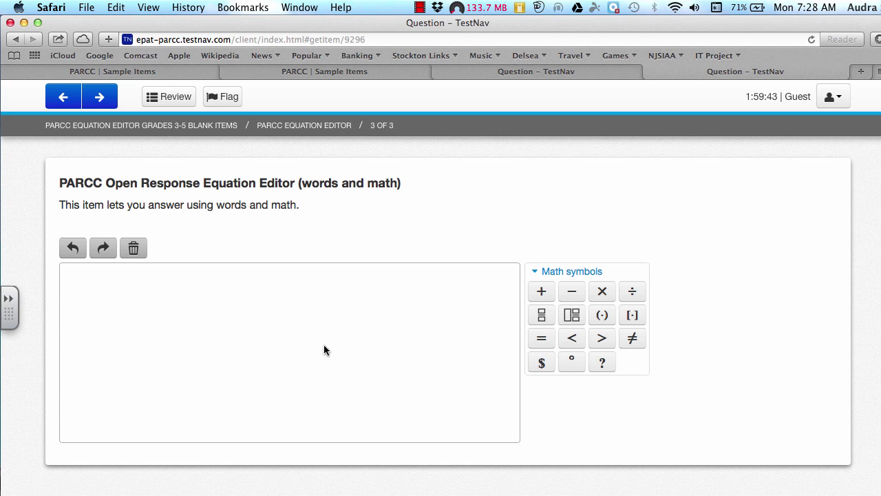
# Step: Close the blank items test and return to the PARCC home page
pyautogui.press('super+w')
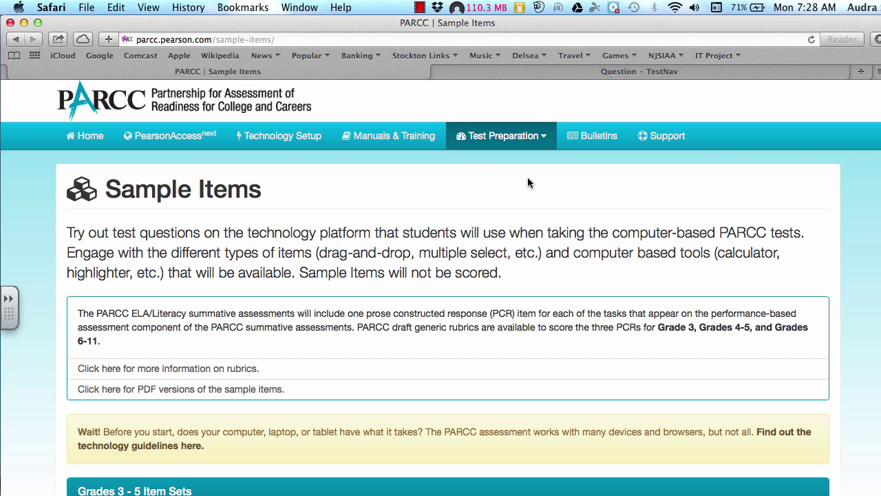
pyautogui.click(121, 94)
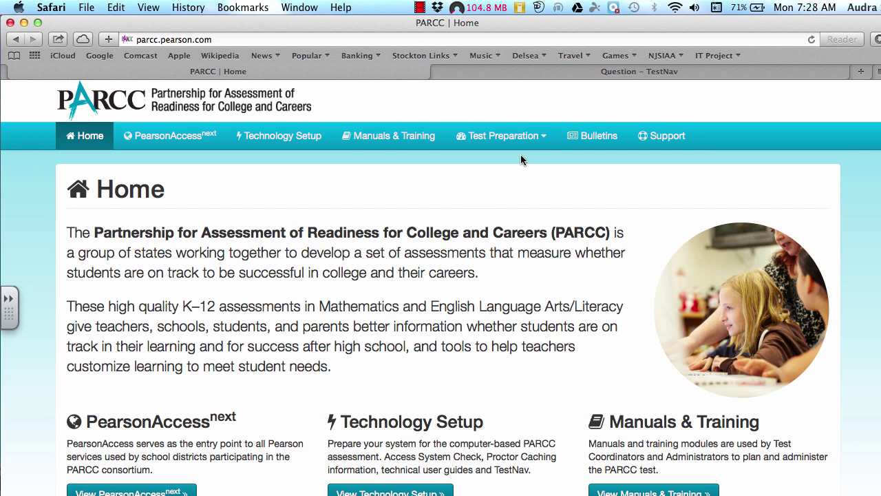
# Step: Open the Mathematics Practice Tests page from the Practice Tests section under Test Preparation
pyautogui.click(533, 137)
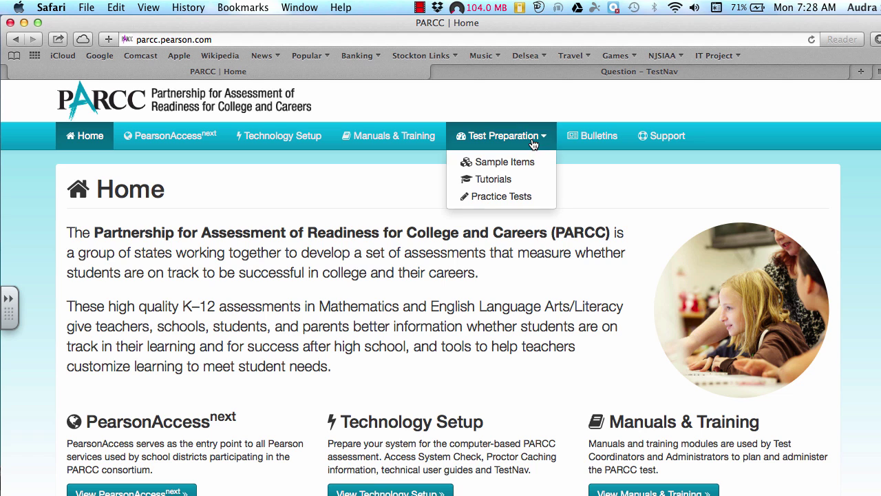
pyautogui.click(515, 198)
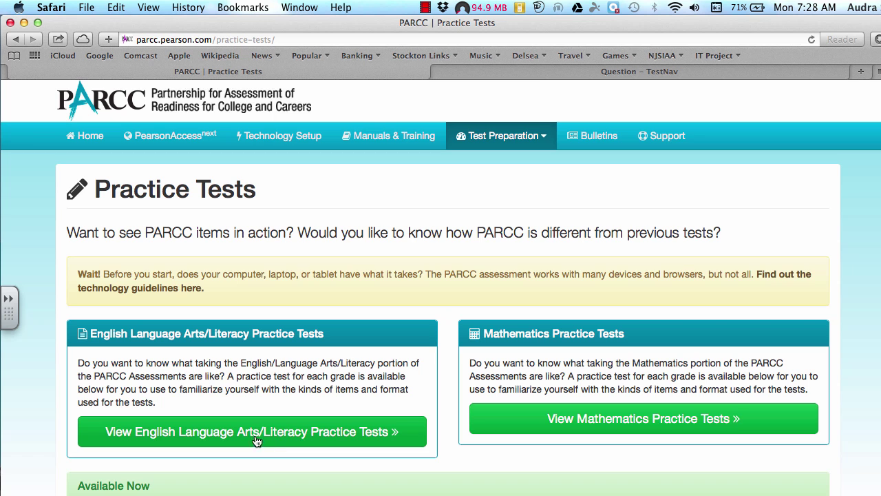
pyautogui.click(584, 425)
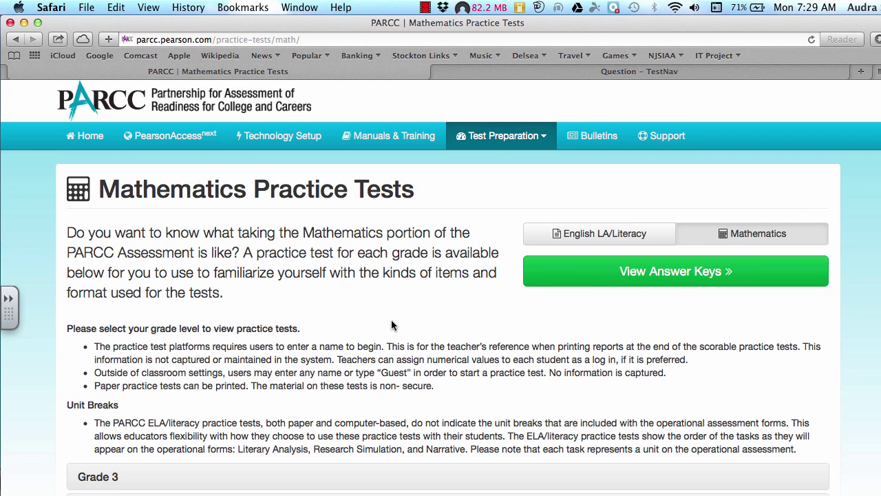
# Step: Expand the Grade 3, Grade 4 and Grade 5 sections in turn to view their PBA and EOY mathematics practice tests
pyautogui.scroll(-3, 391, 320)
pyautogui.scroll(-3, 392, 324)
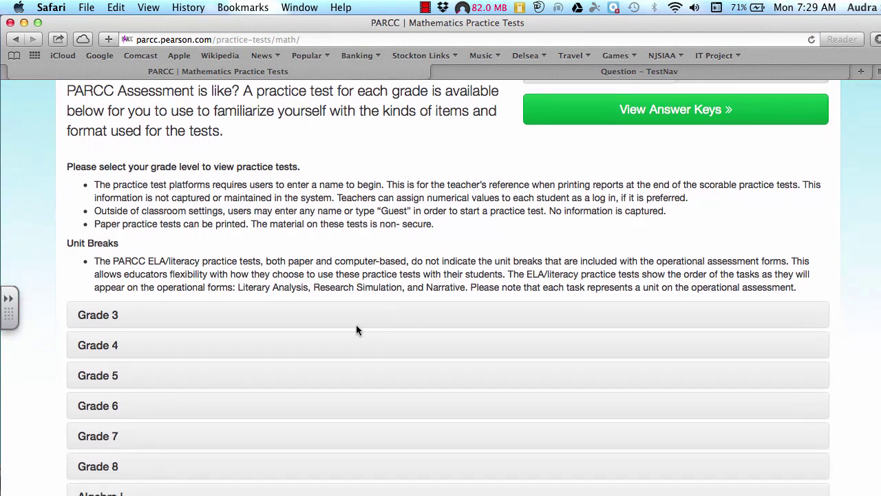
pyautogui.click(99, 316)
pyautogui.scroll(-5, 117, 344)
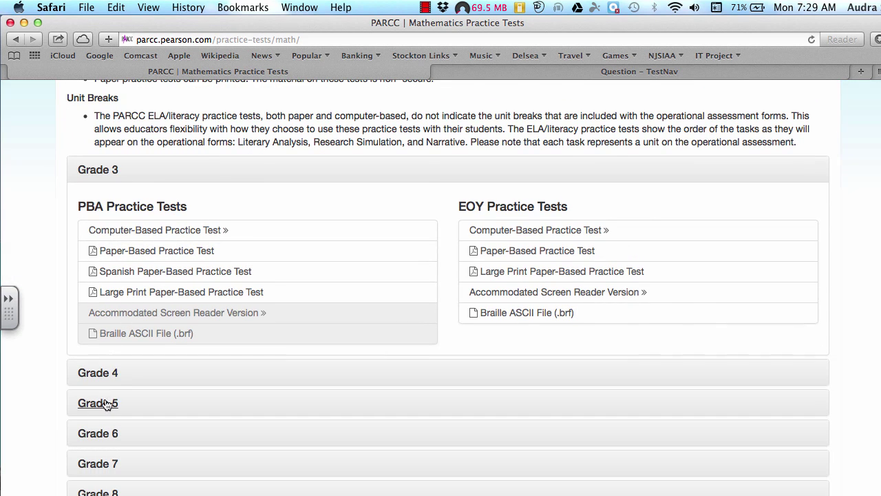
pyautogui.click(100, 375)
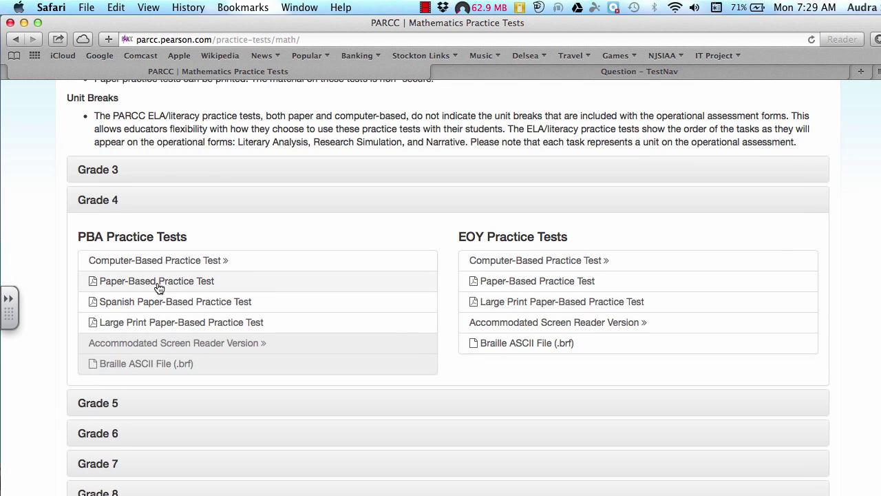
pyautogui.click(104, 406)
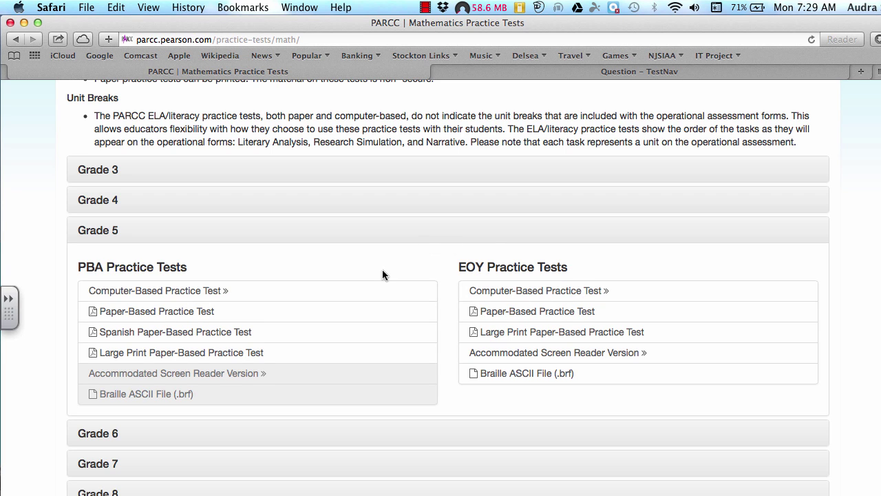
# Step: Open the practice test answer keys, look through the mathematics PBA and EOY lists, and return to the open TestNav question
pyautogui.scroll(8, 382, 275)
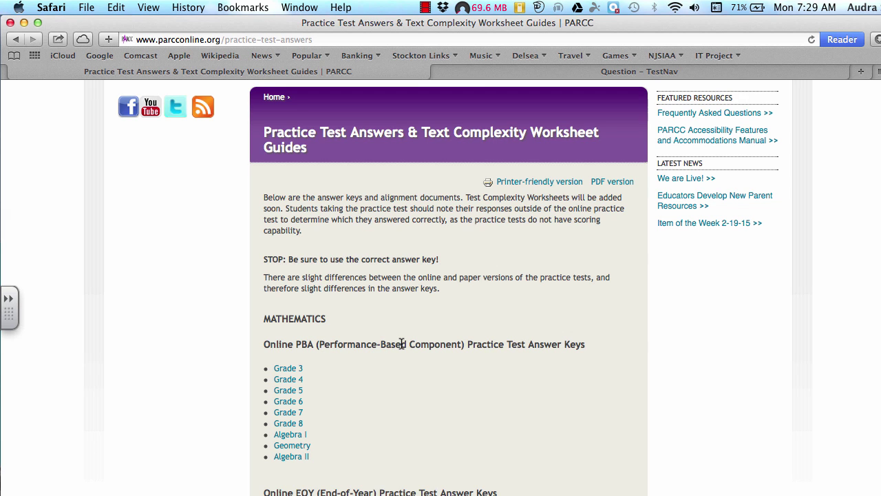
pyautogui.scroll(-2, 343, 374)
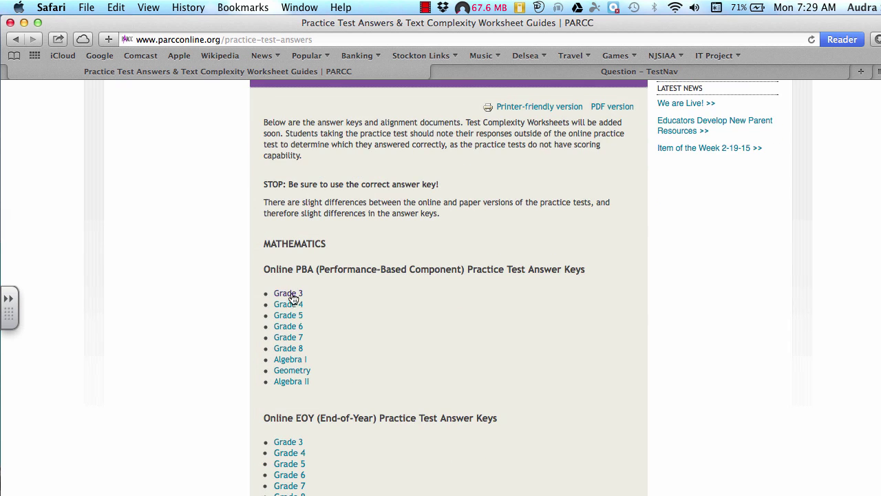
pyautogui.scroll(-2, 438, 349)
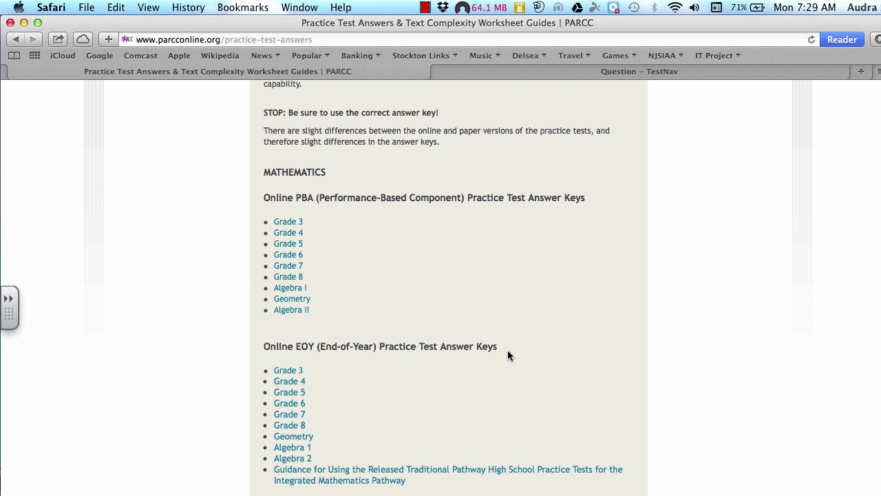
pyautogui.hotkey('ctrl', 'Tab')
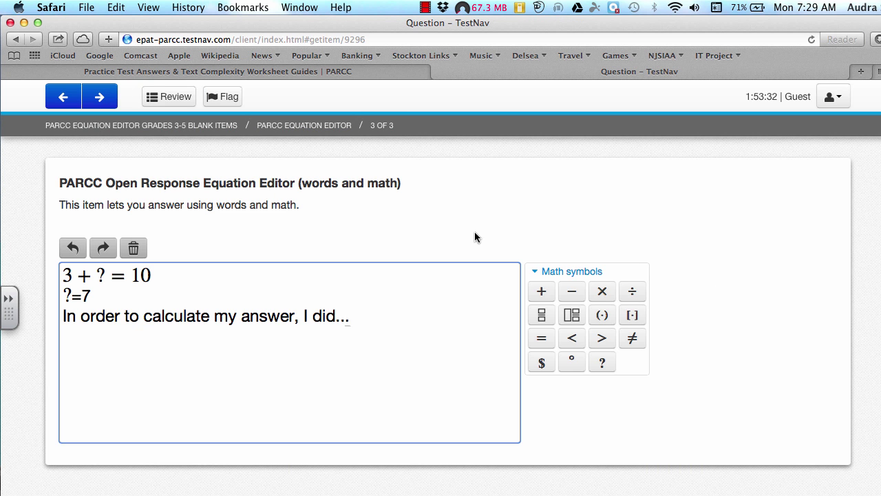